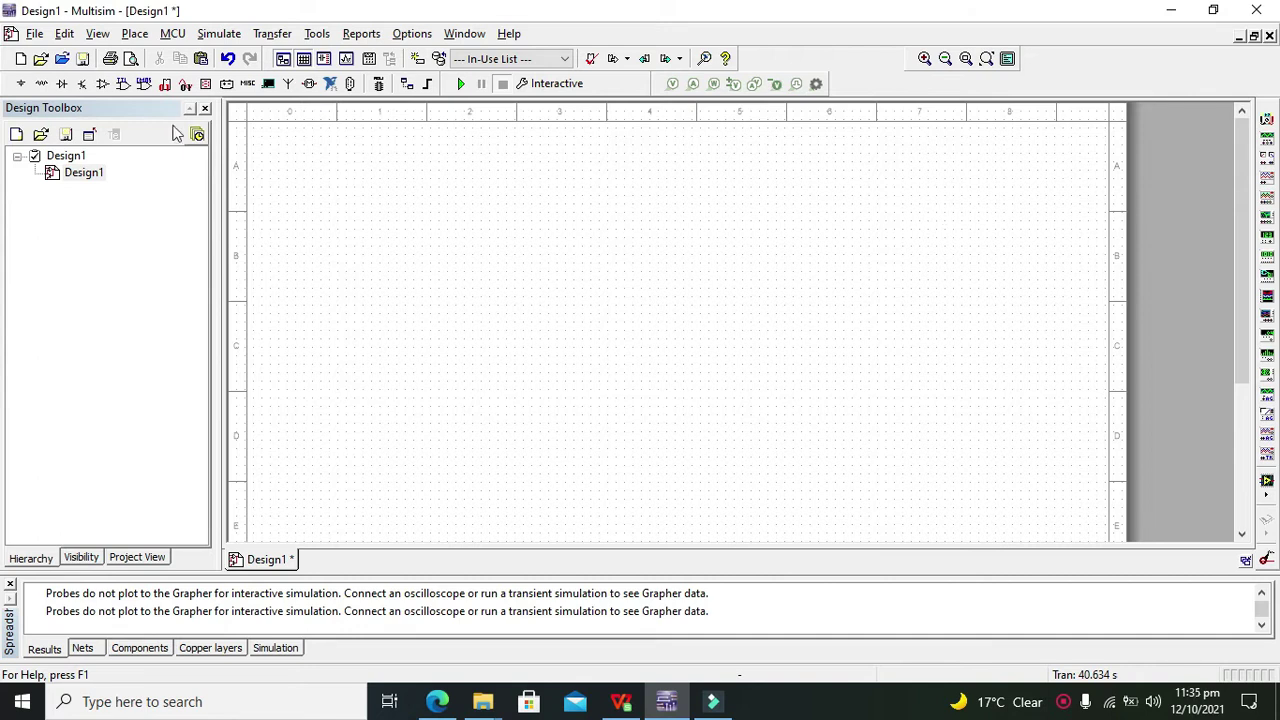
Place a VDD 5.0V supply and, below it, a VEE -5.0V supply from the power sources.
click(20, 83)
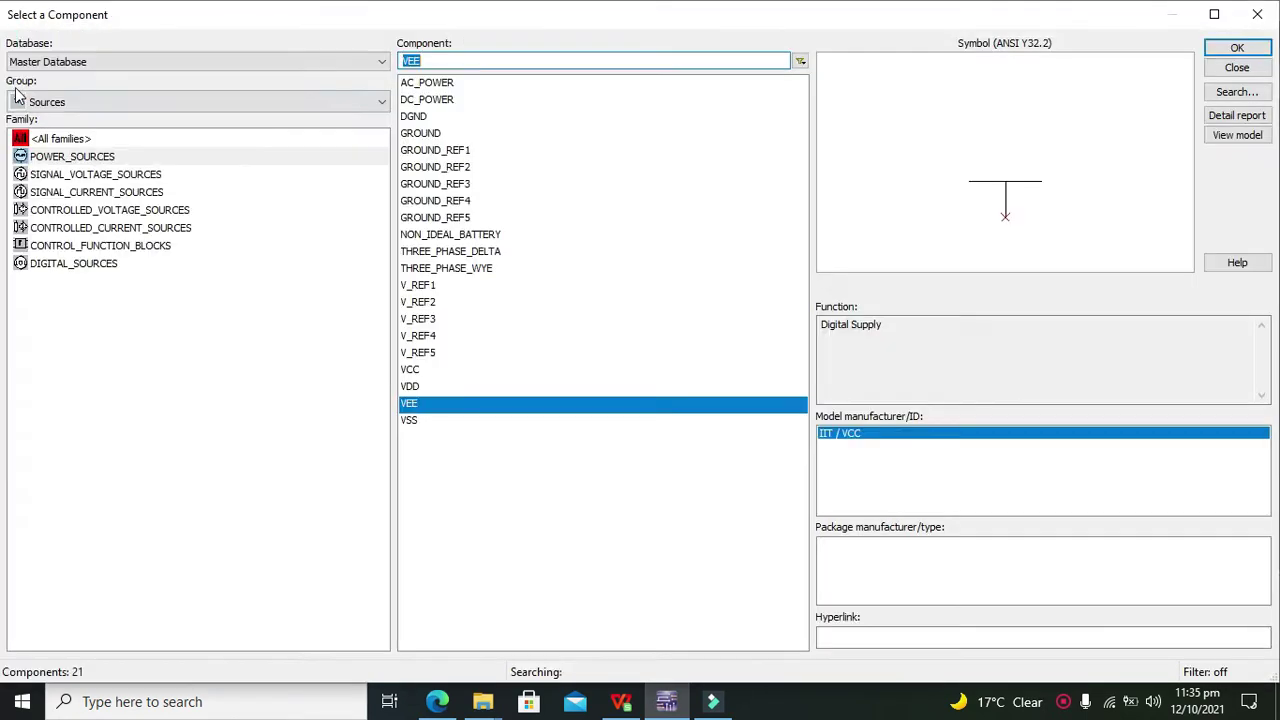
click(441, 60)
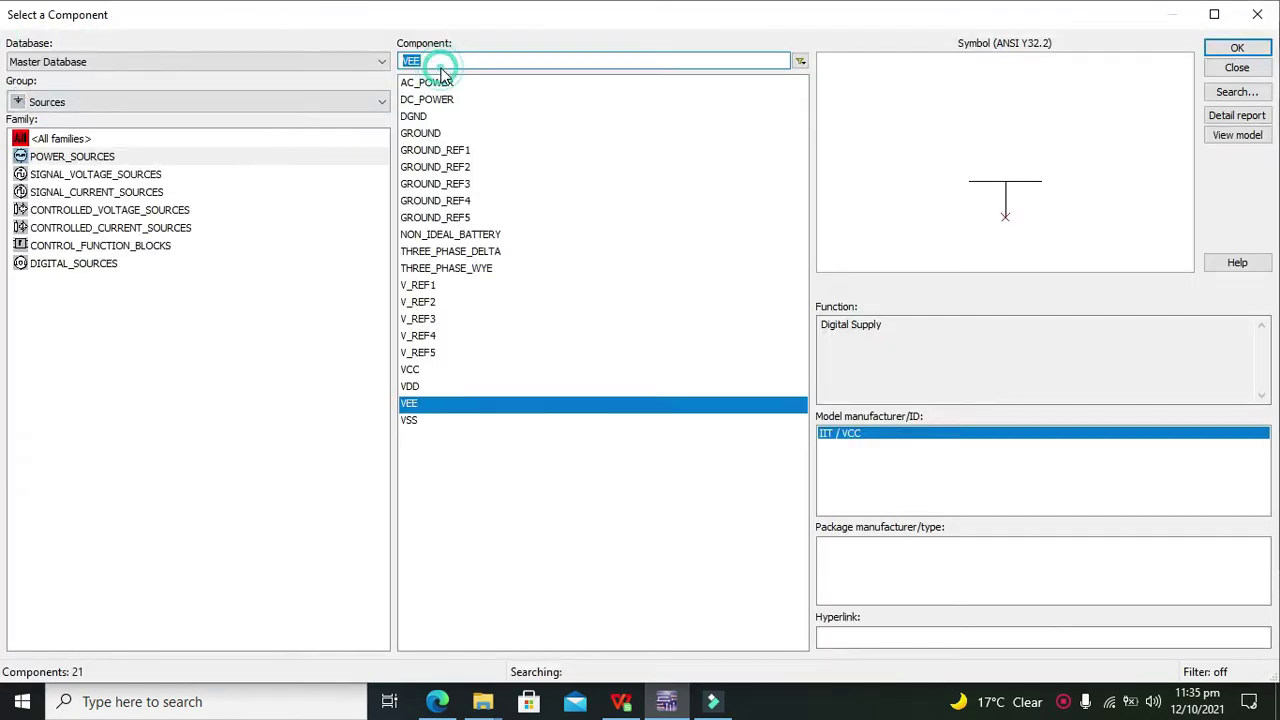
click(434, 386)
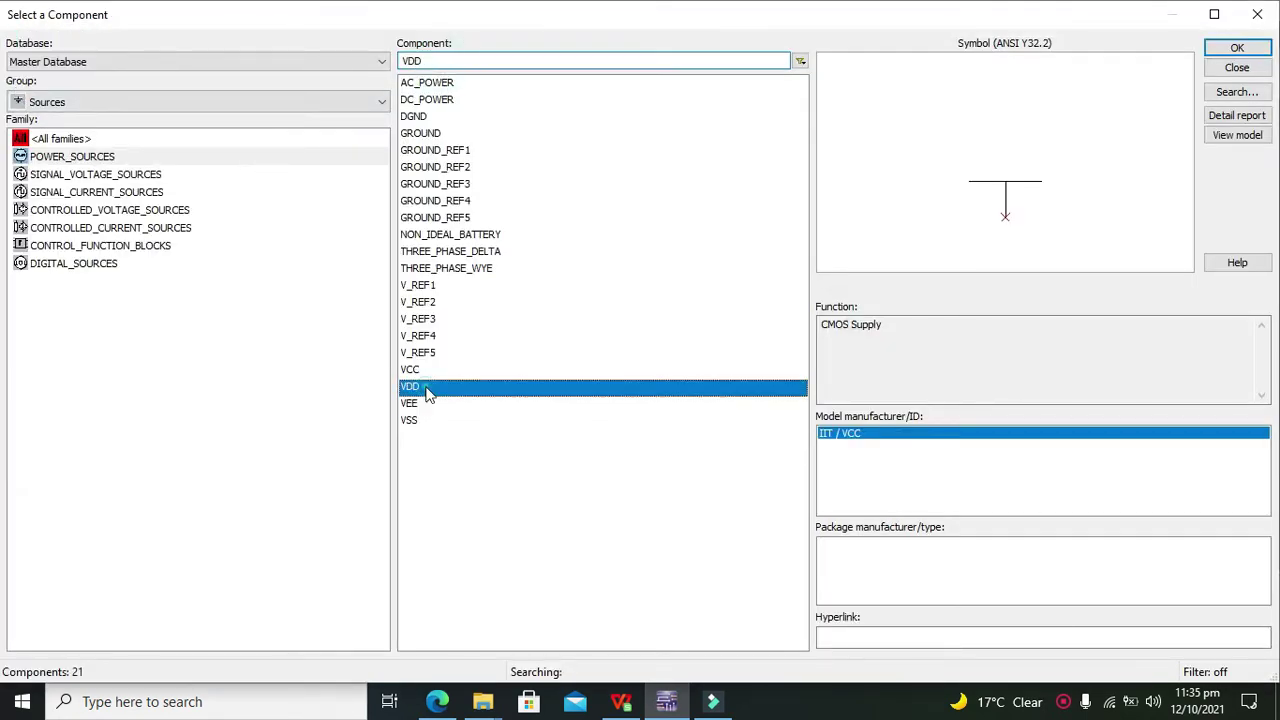
click(1257, 49)
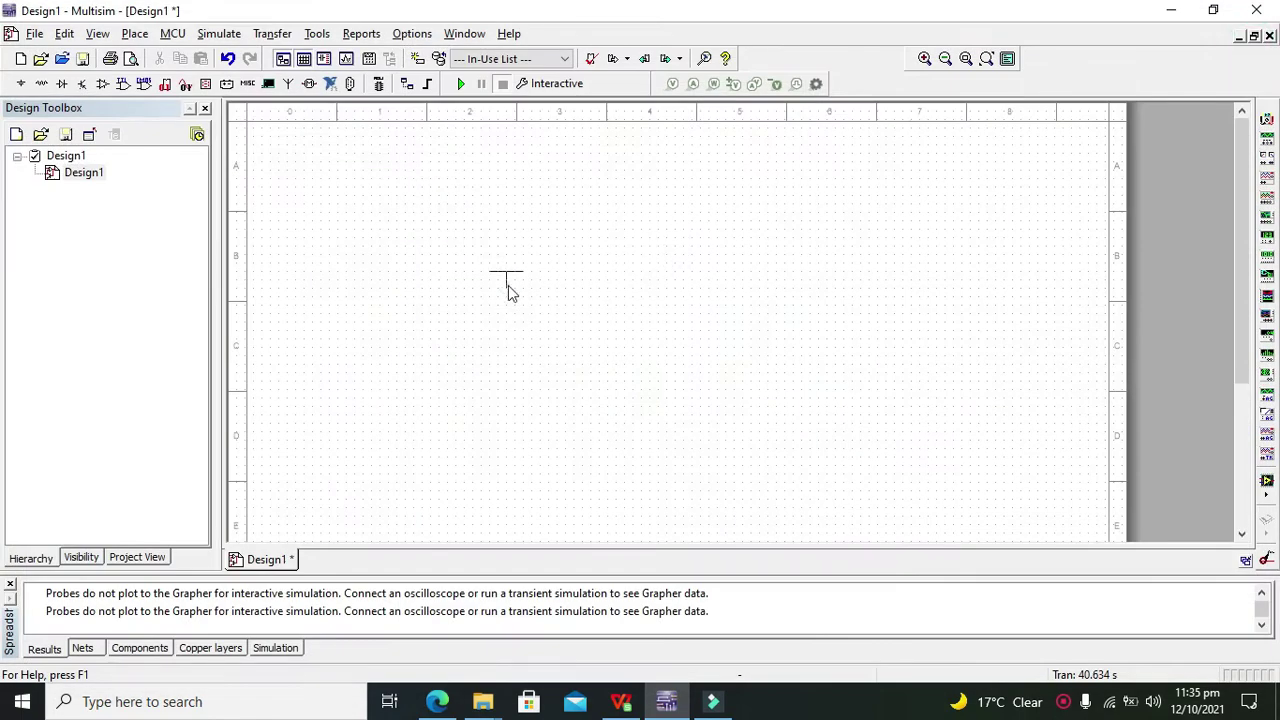
click(508, 285)
click(443, 404)
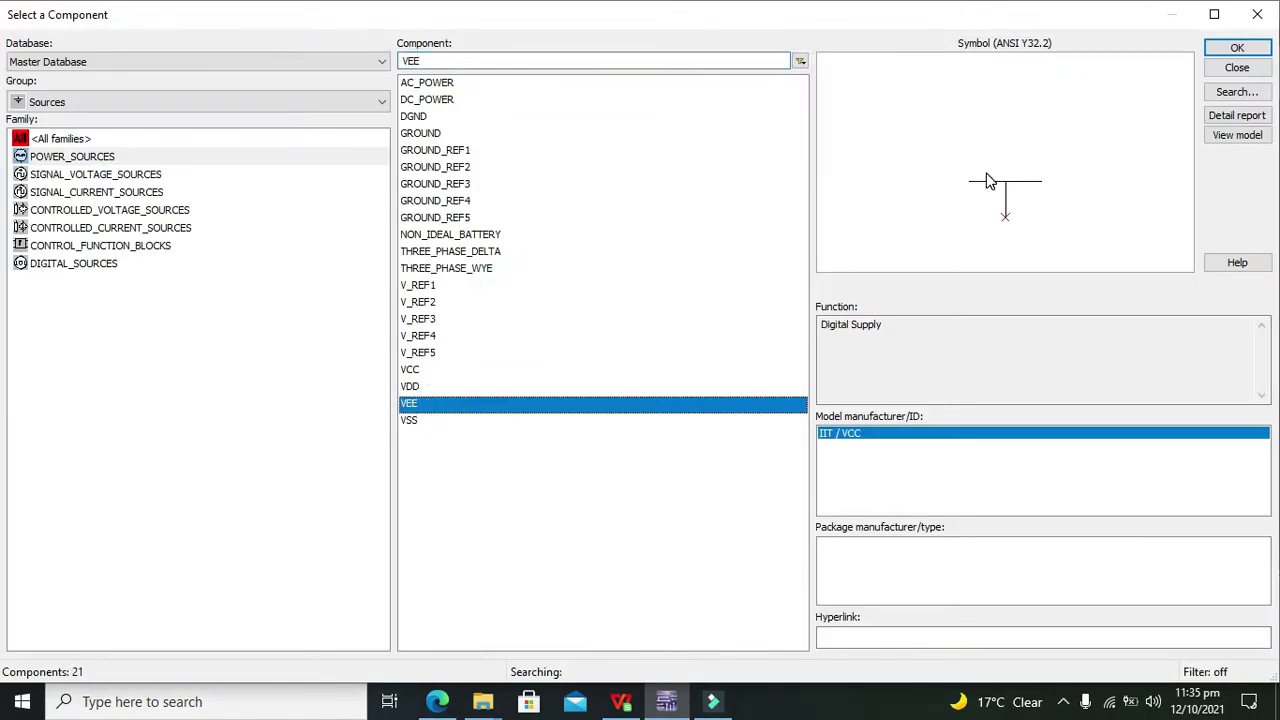
click(1215, 47)
click(514, 362)
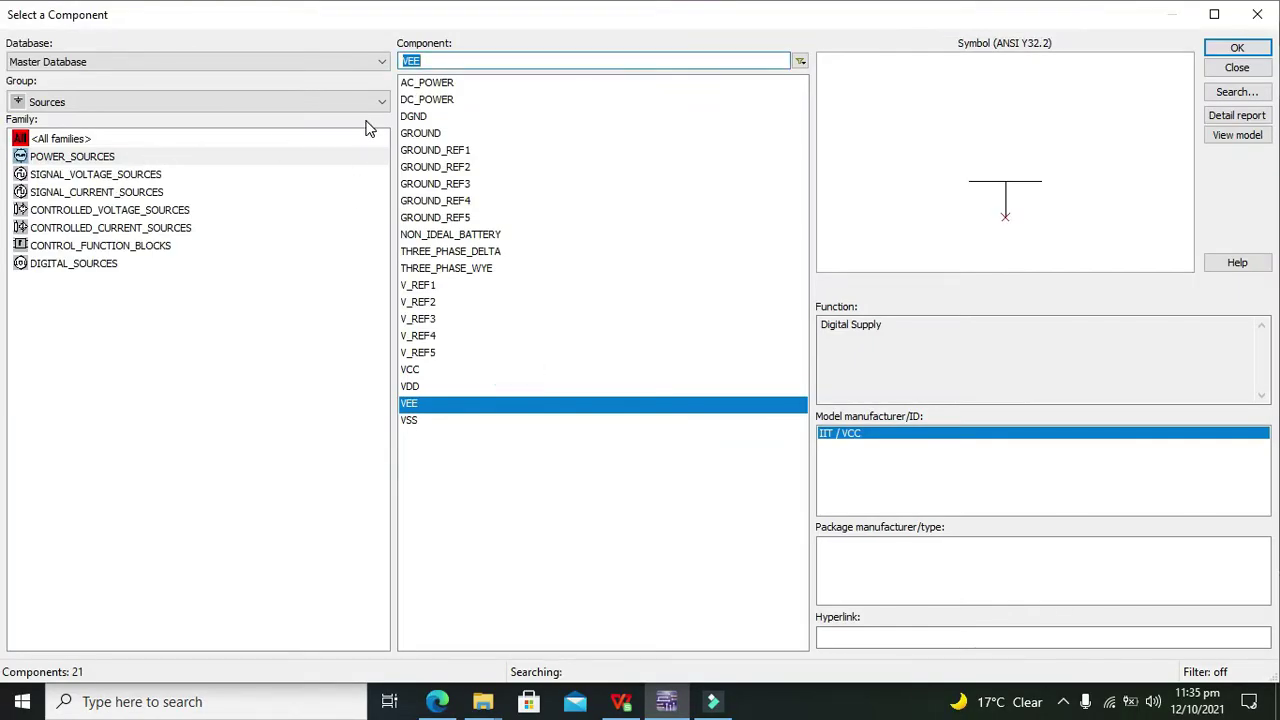
Search all groups for 'ADC' and choose the 8-bit ADC converter.
key(BackSpace)
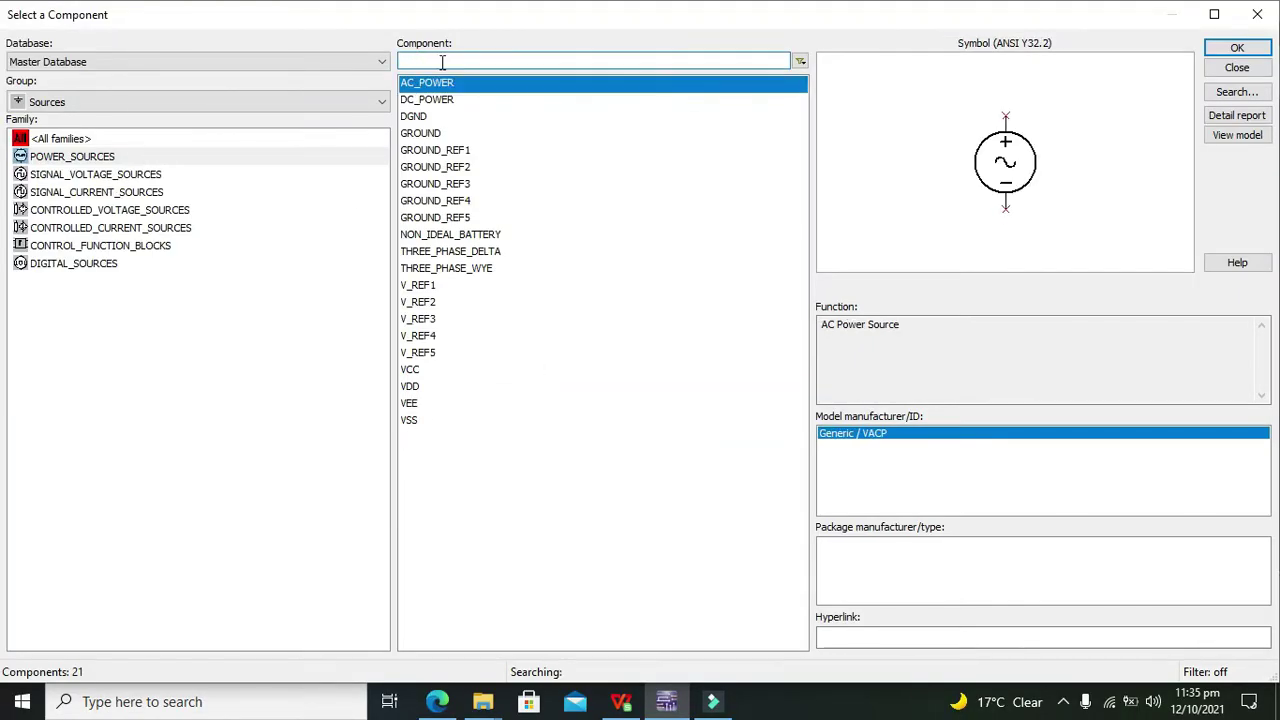
click(307, 98)
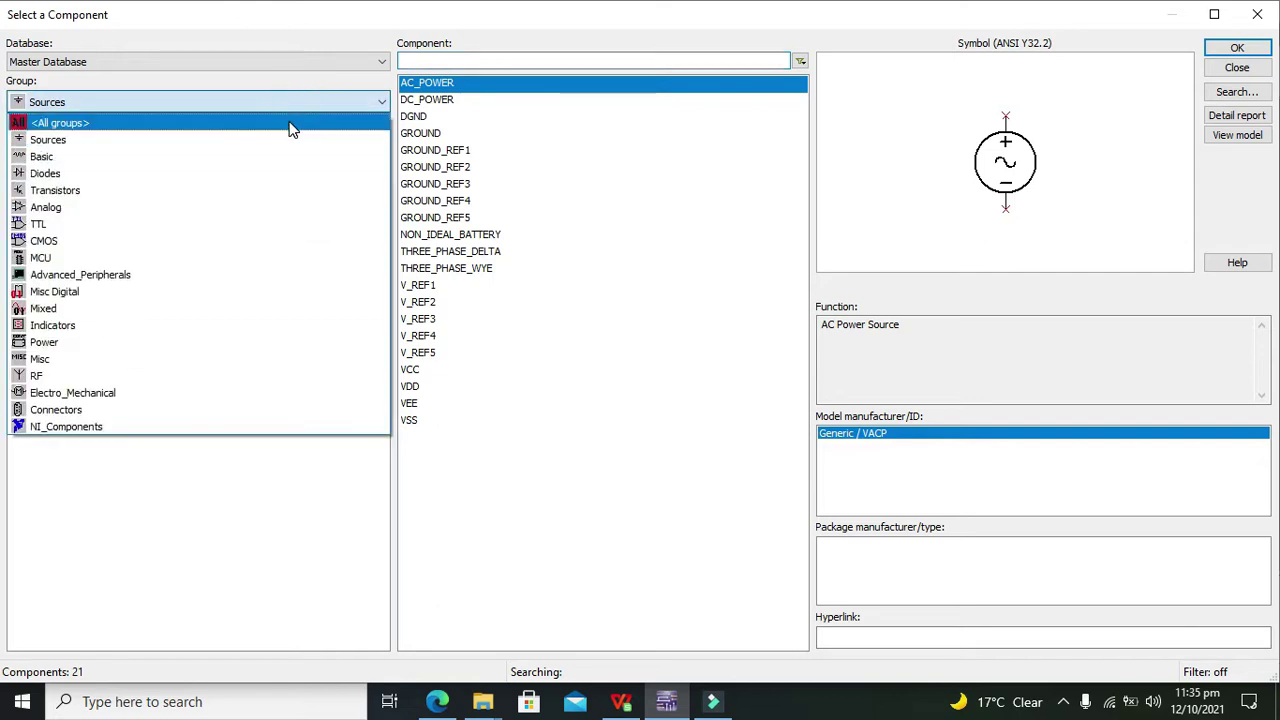
click(287, 121)
click(460, 61)
text(ADC)
click(460, 61)
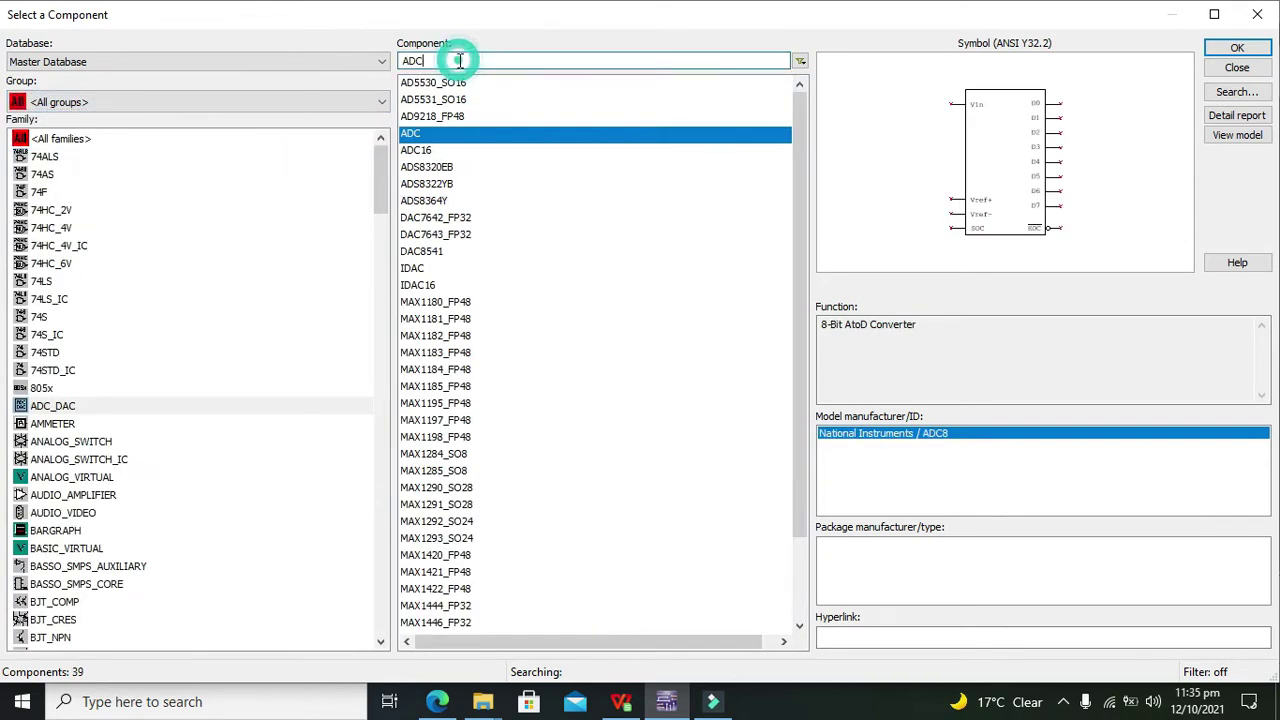
click(431, 118)
click(430, 135)
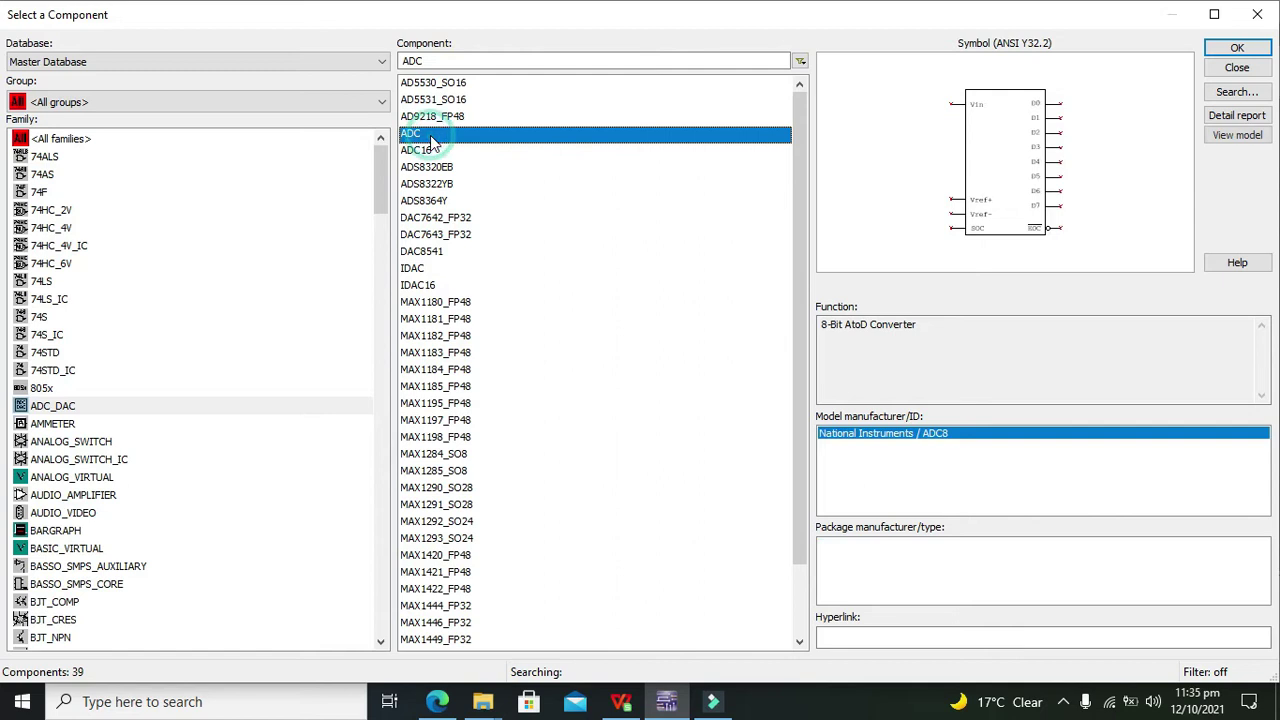
click(286, 104)
click(265, 124)
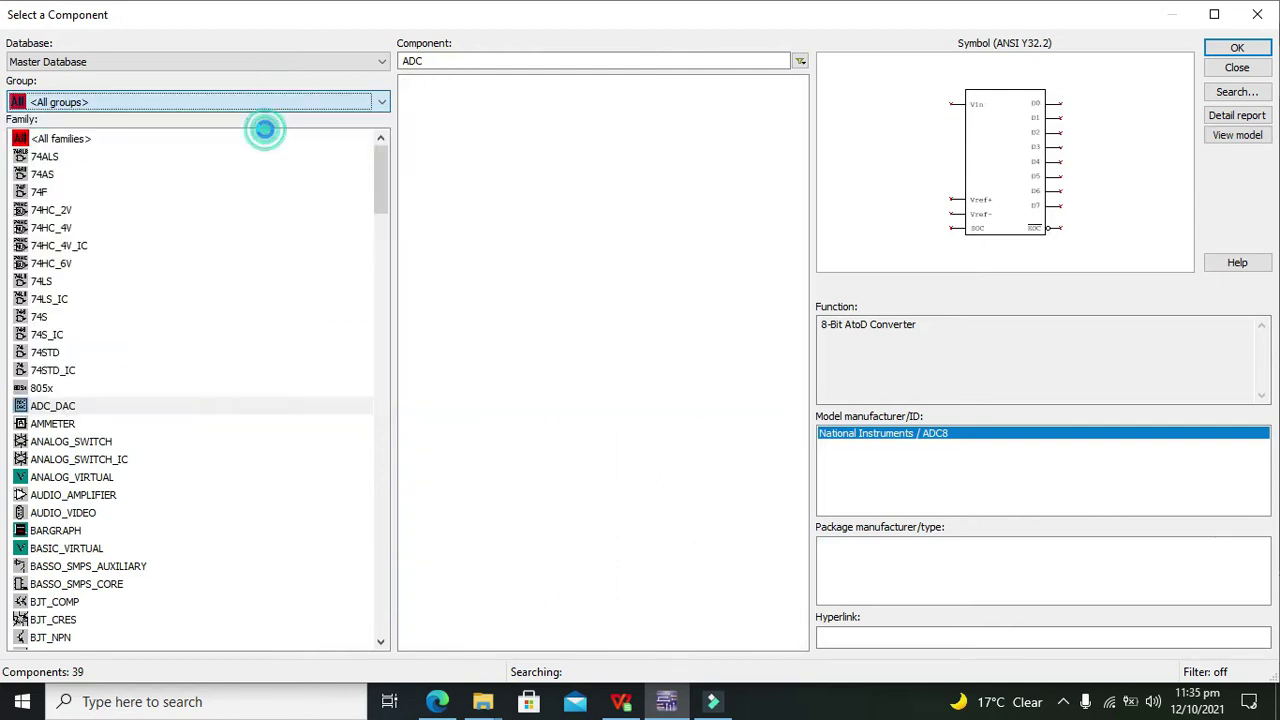
click(449, 62)
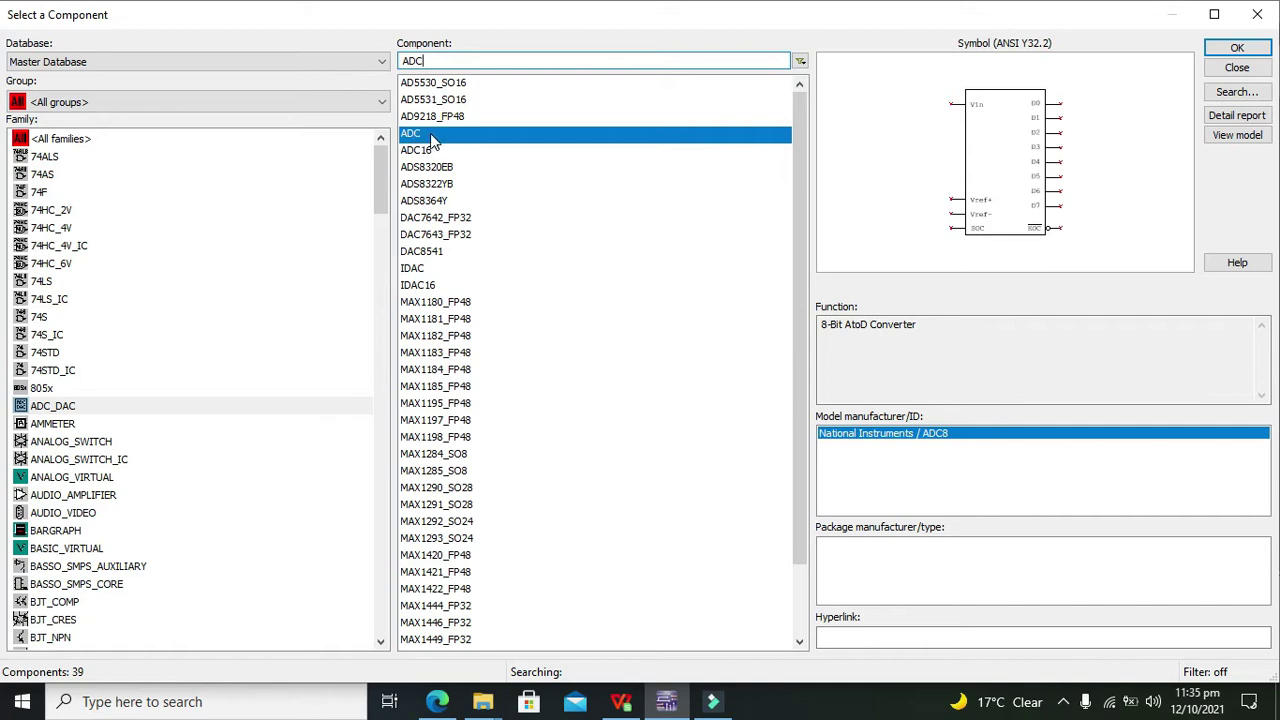
click(1240, 50)
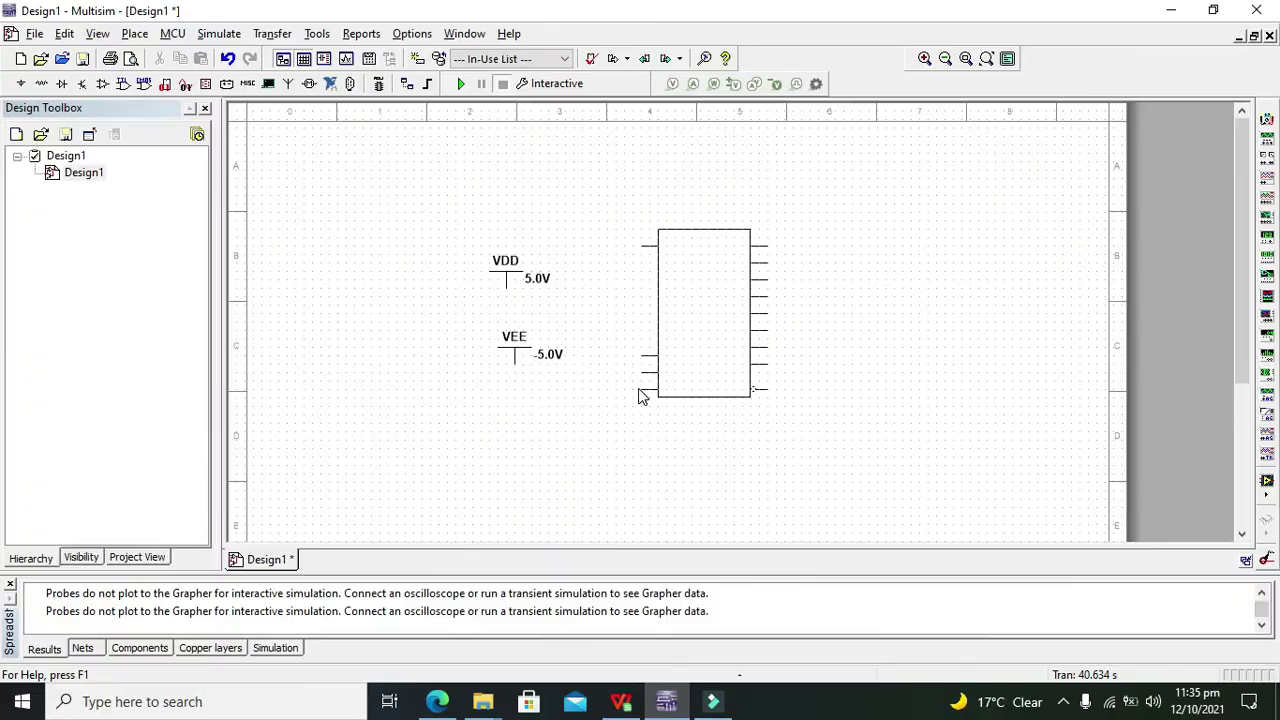
Drop the ADC U1 right of the supplies and nudge it slightly left and down.
click(638, 388)
click(1257, 14)
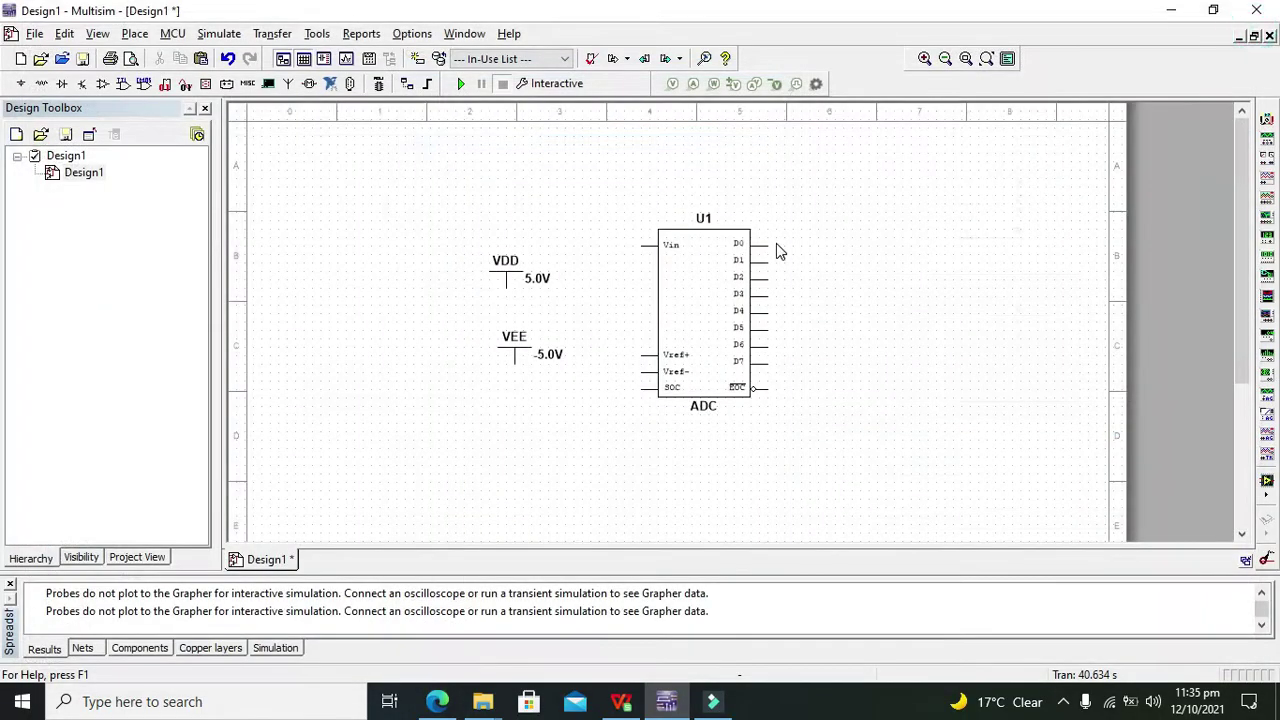
click(700, 309)
drag(694, 323, 677, 331)
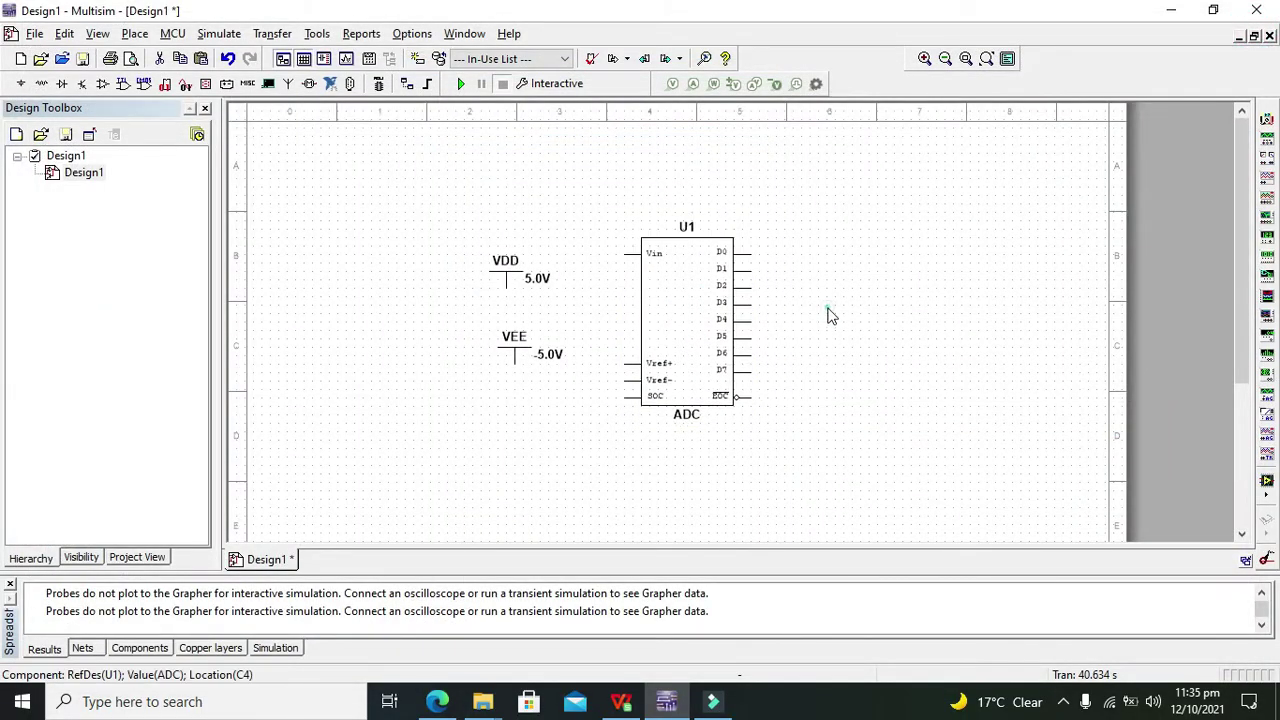
click(829, 314)
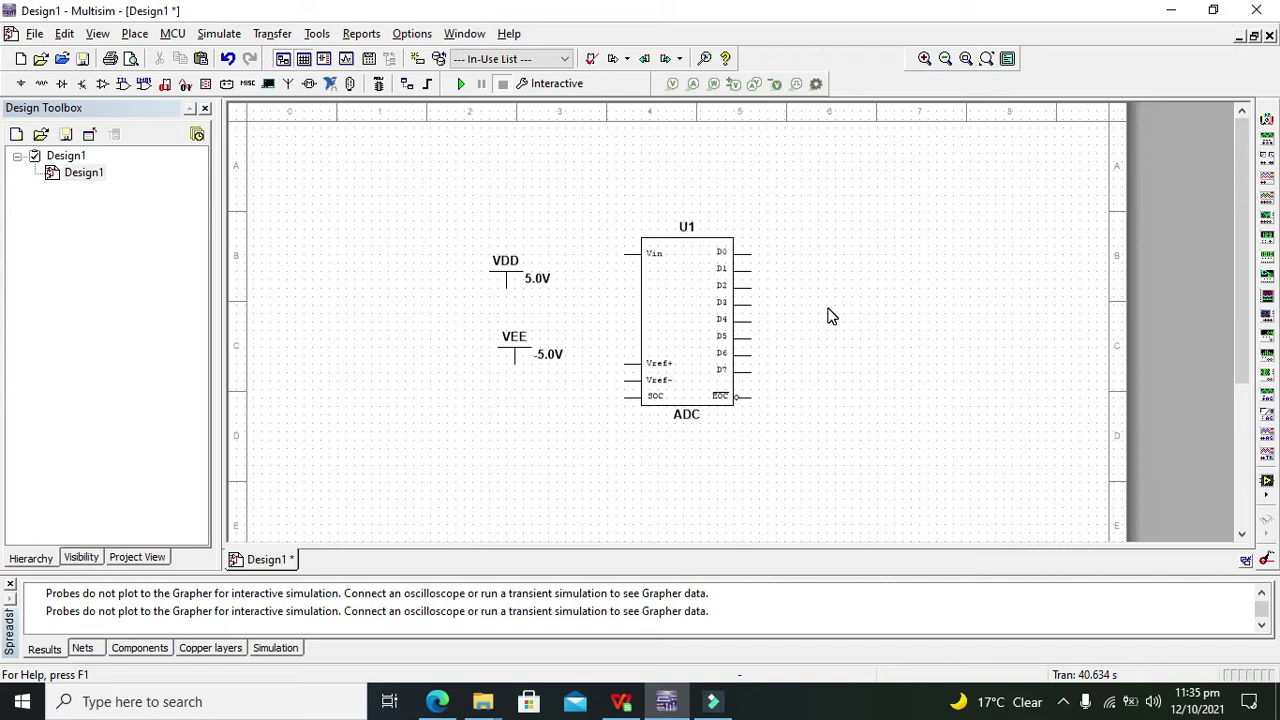
Wire the ADC's Vref+ pin to VEE and VDD to Vin, raising both supplies slightly.
click(625, 365)
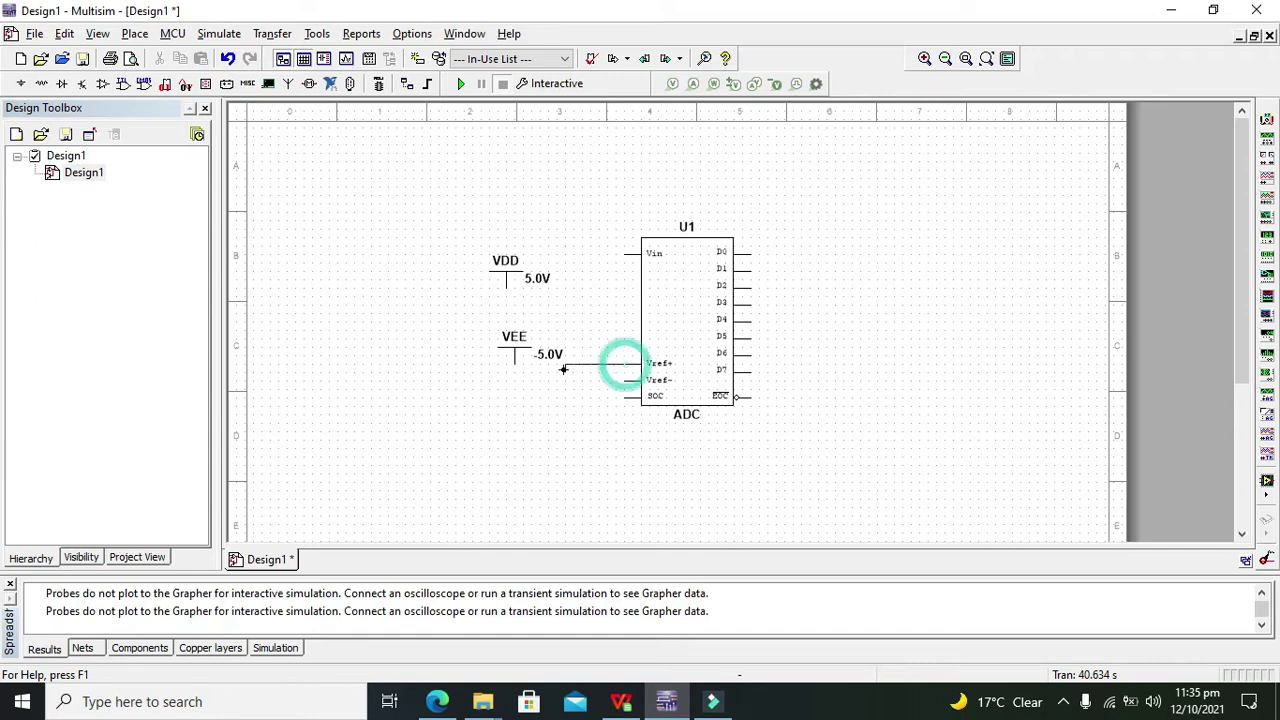
click(515, 362)
drag(515, 352, 517, 339)
click(590, 340)
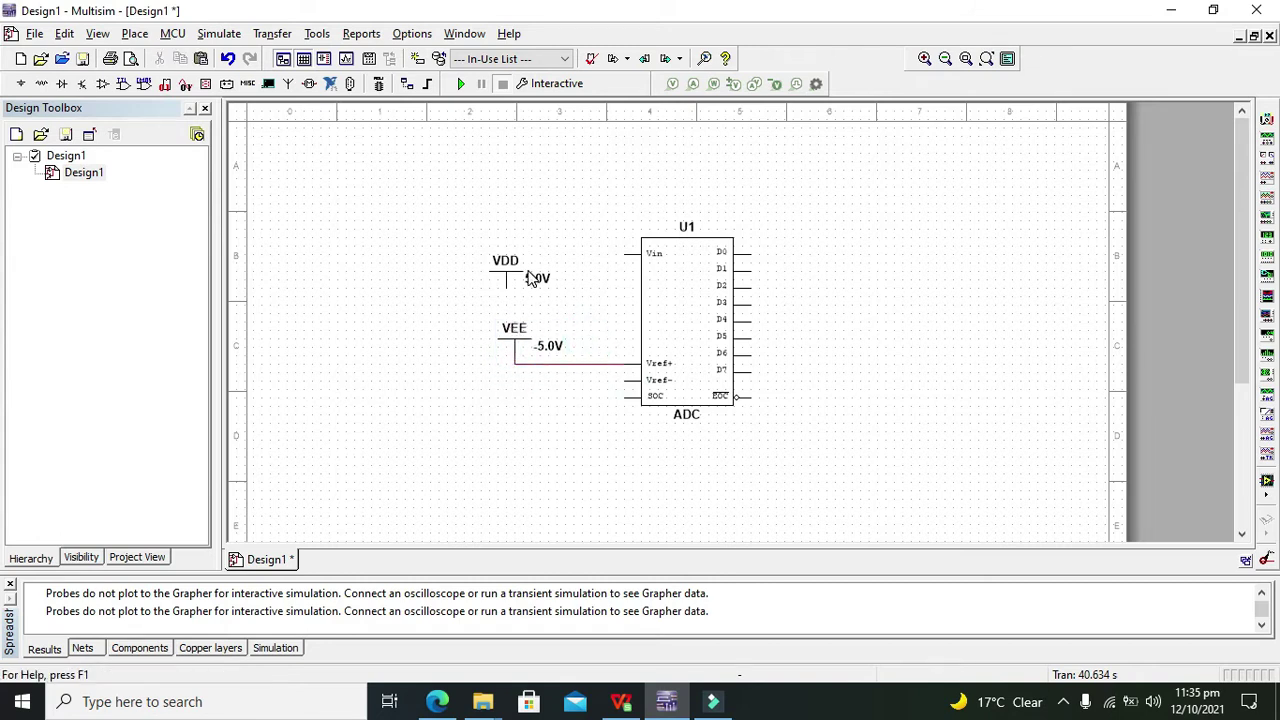
drag(507, 280, 507, 238)
click(569, 283)
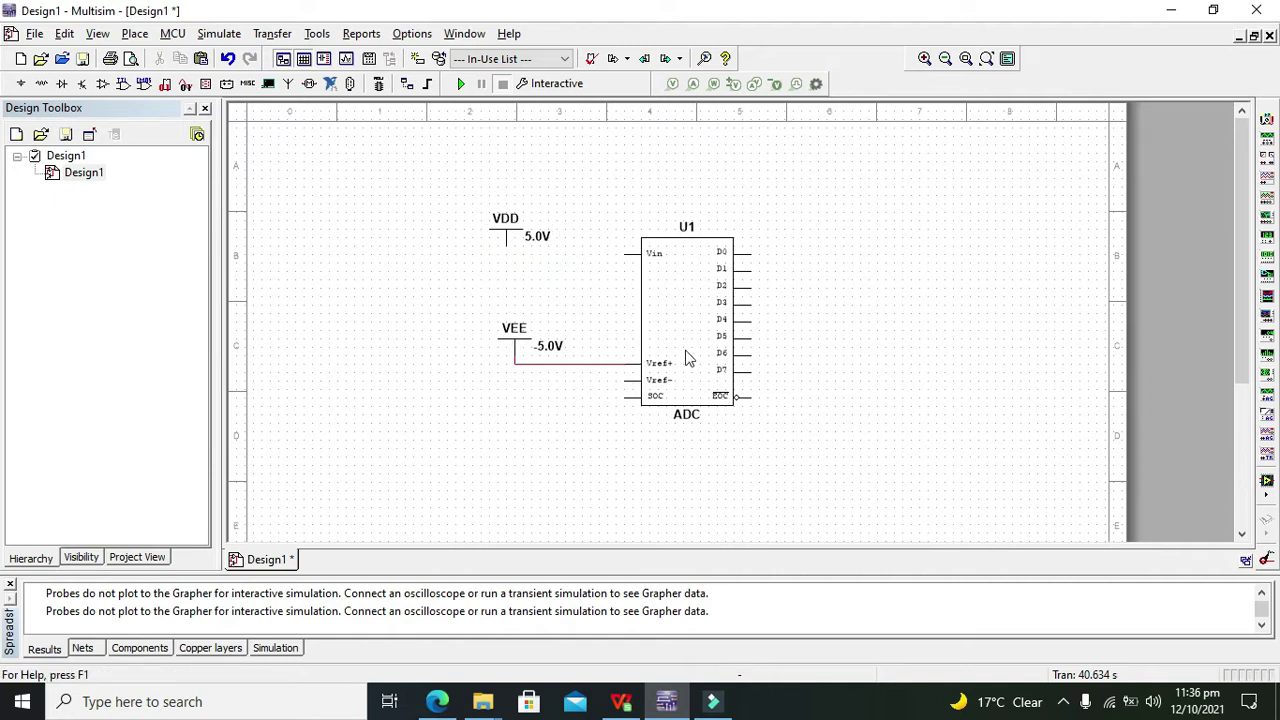
click(624, 253)
Place a ground symbol below VEE and wire it to the ADC's Vref- pin.
click(20, 83)
click(435, 133)
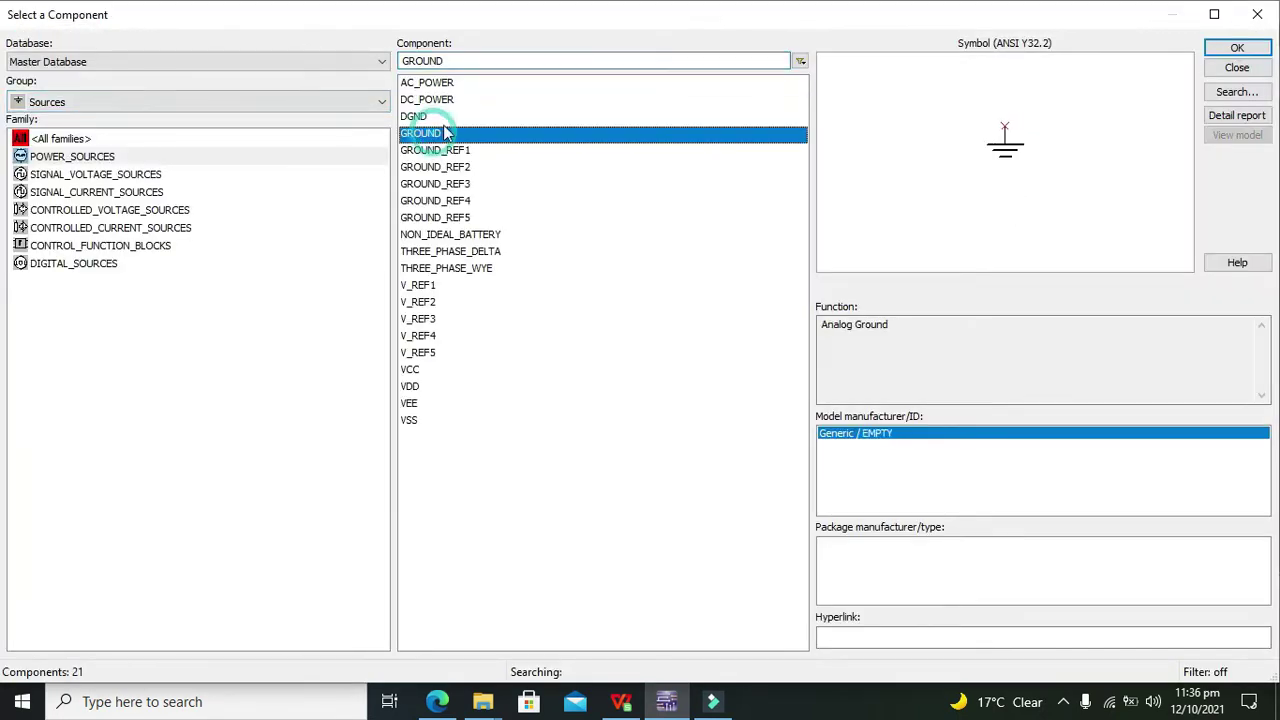
click(1237, 47)
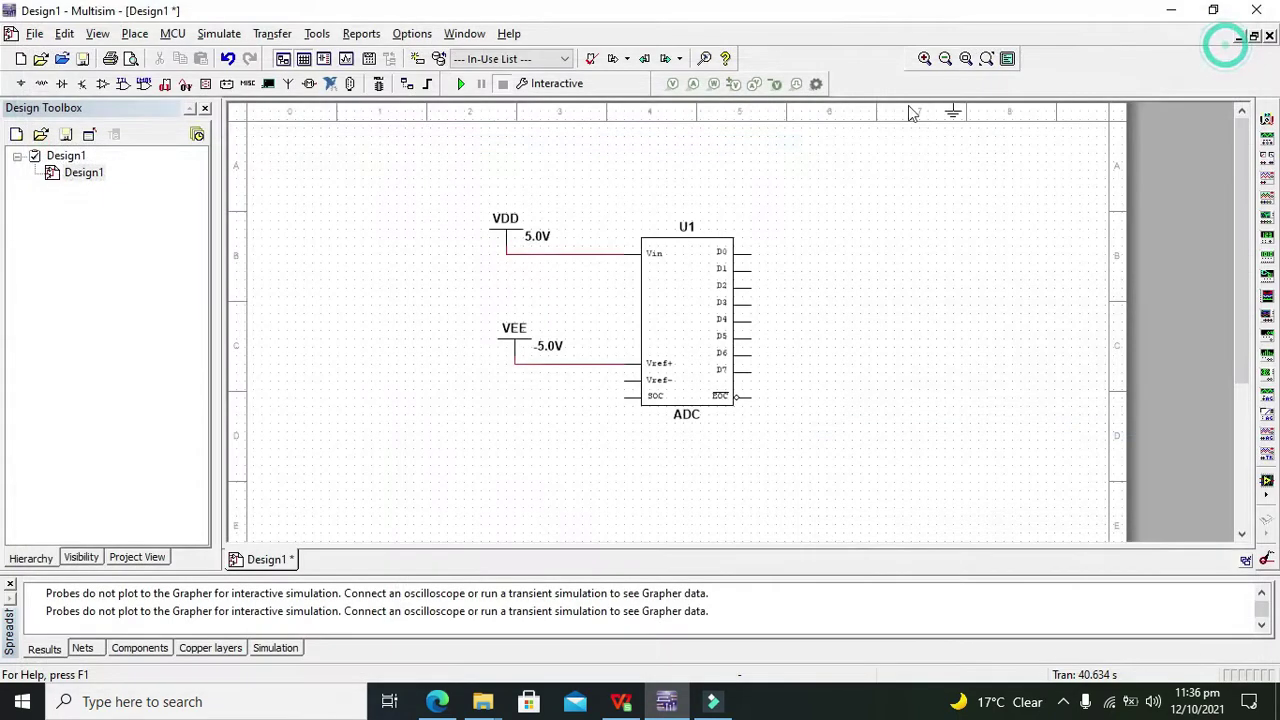
click(515, 395)
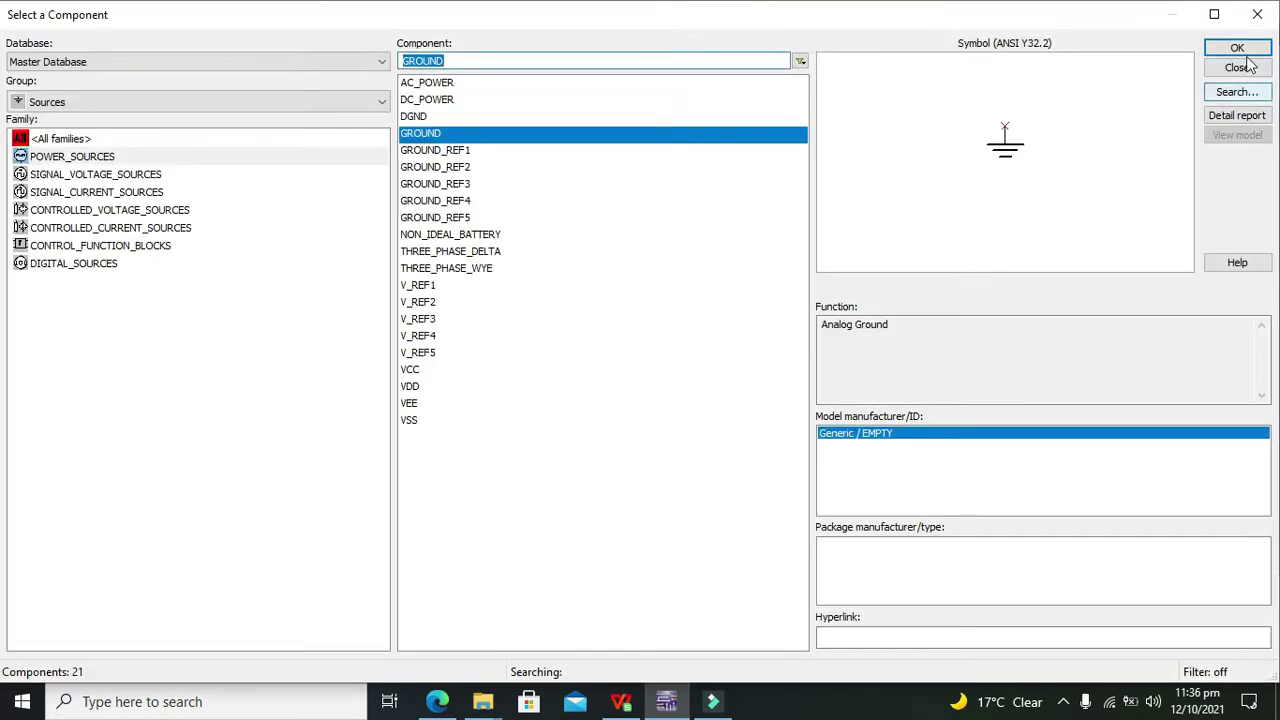
click(1257, 14)
click(625, 379)
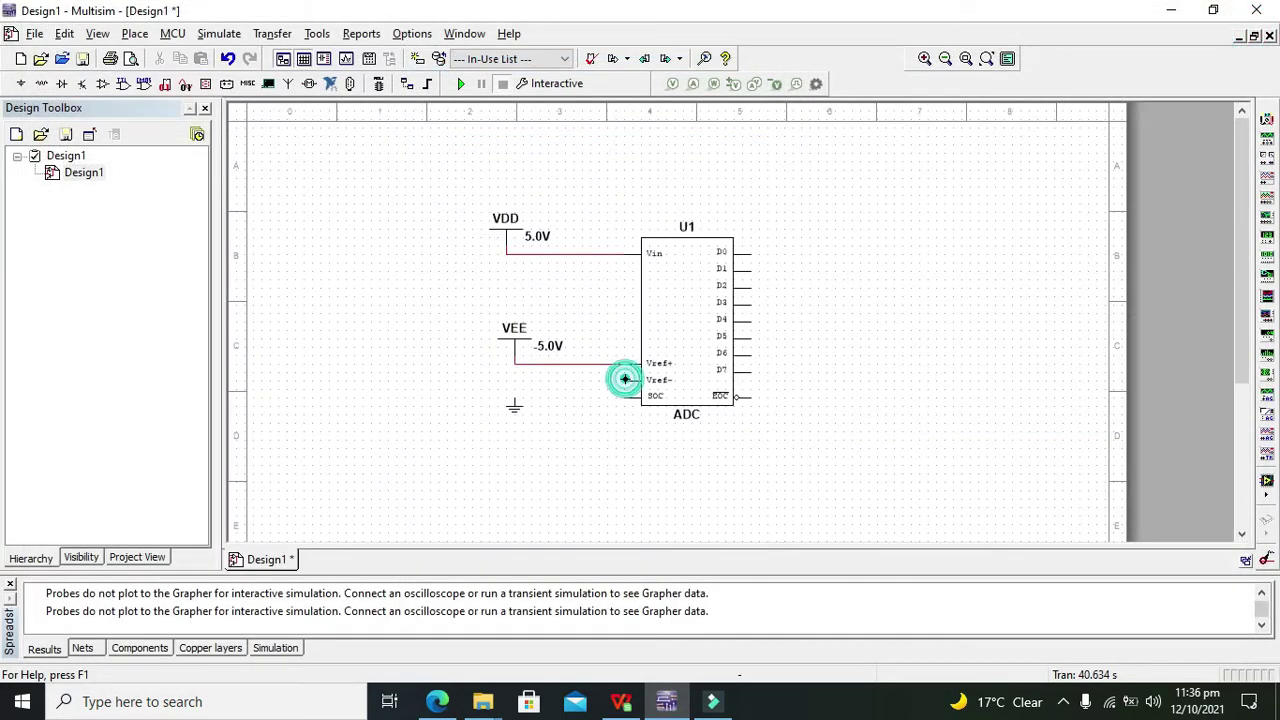
click(514, 394)
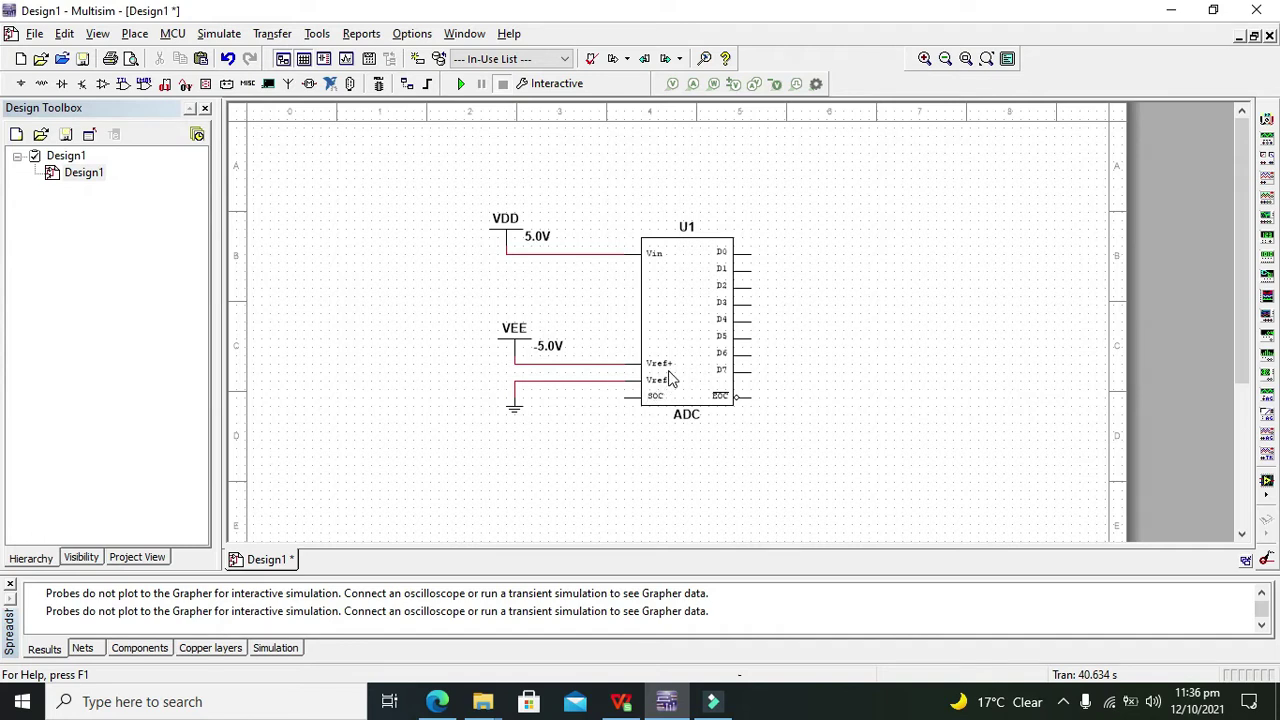
Remove the minus sign so VEE reads 5.0V, then drag the whole circuit left.
double_click(524, 340)
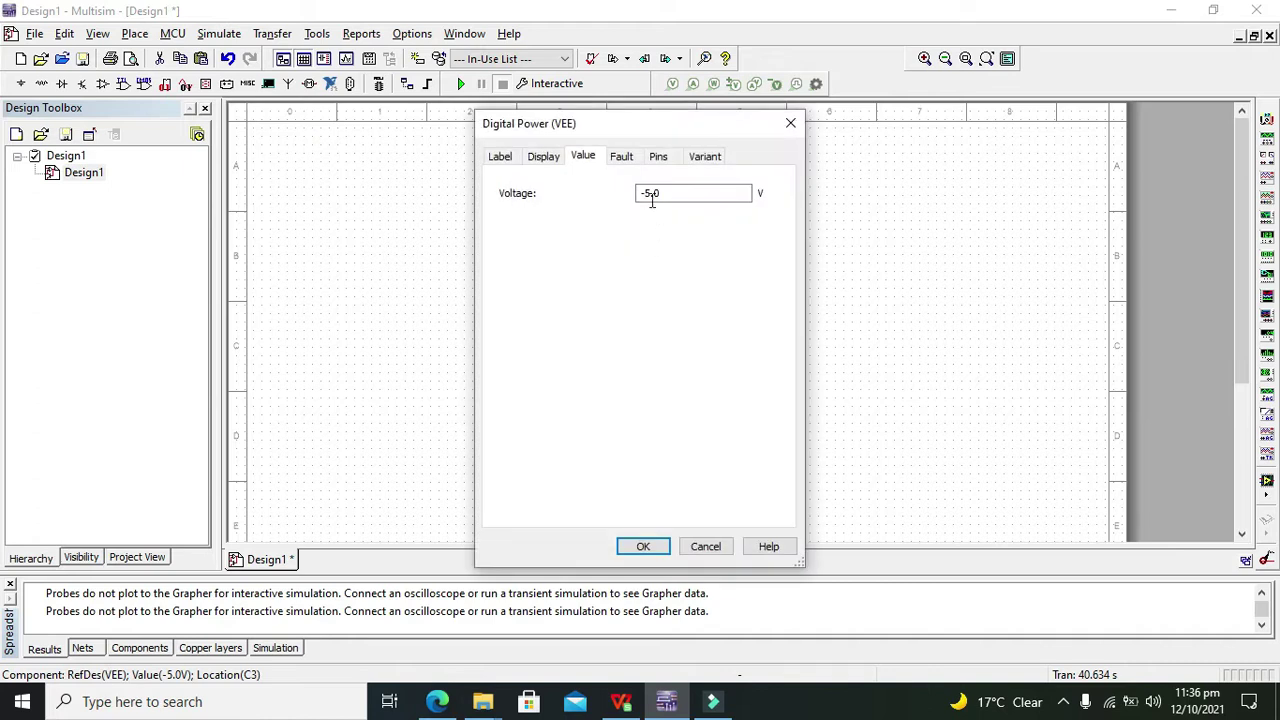
click(651, 194)
key(BackSpace)
key(Return)
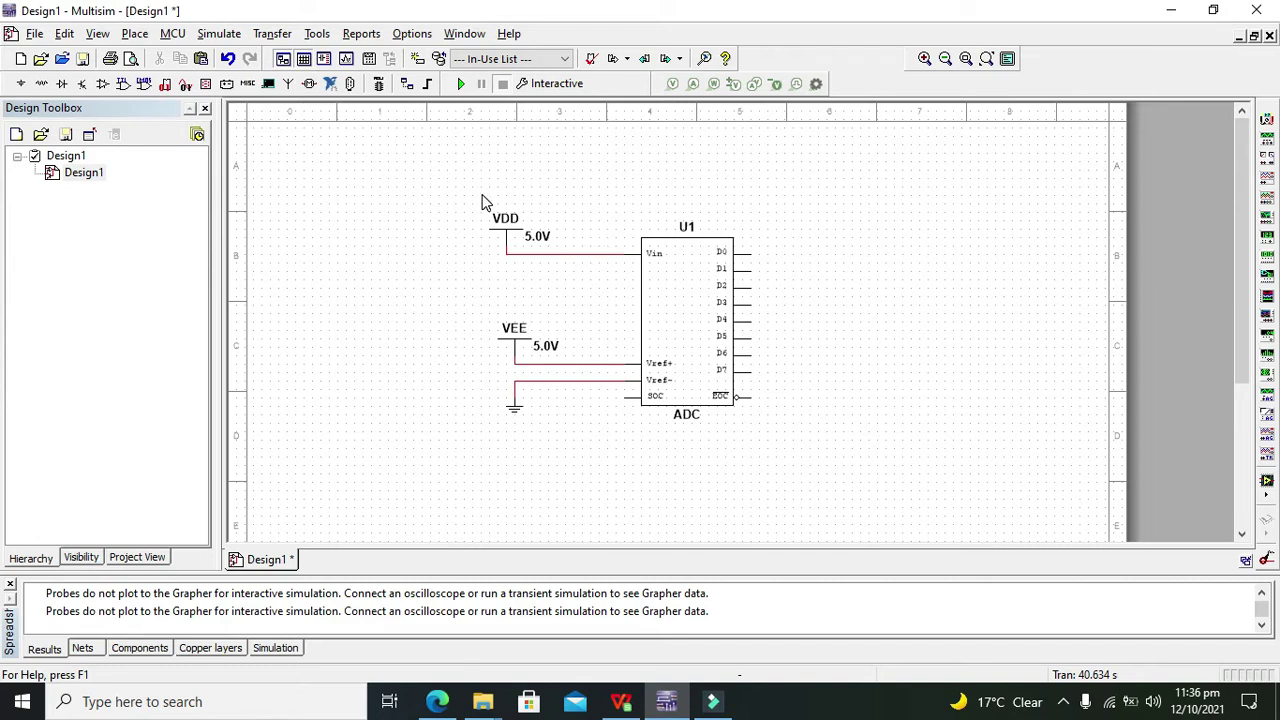
drag(474, 185, 776, 452)
drag(716, 383, 573, 383)
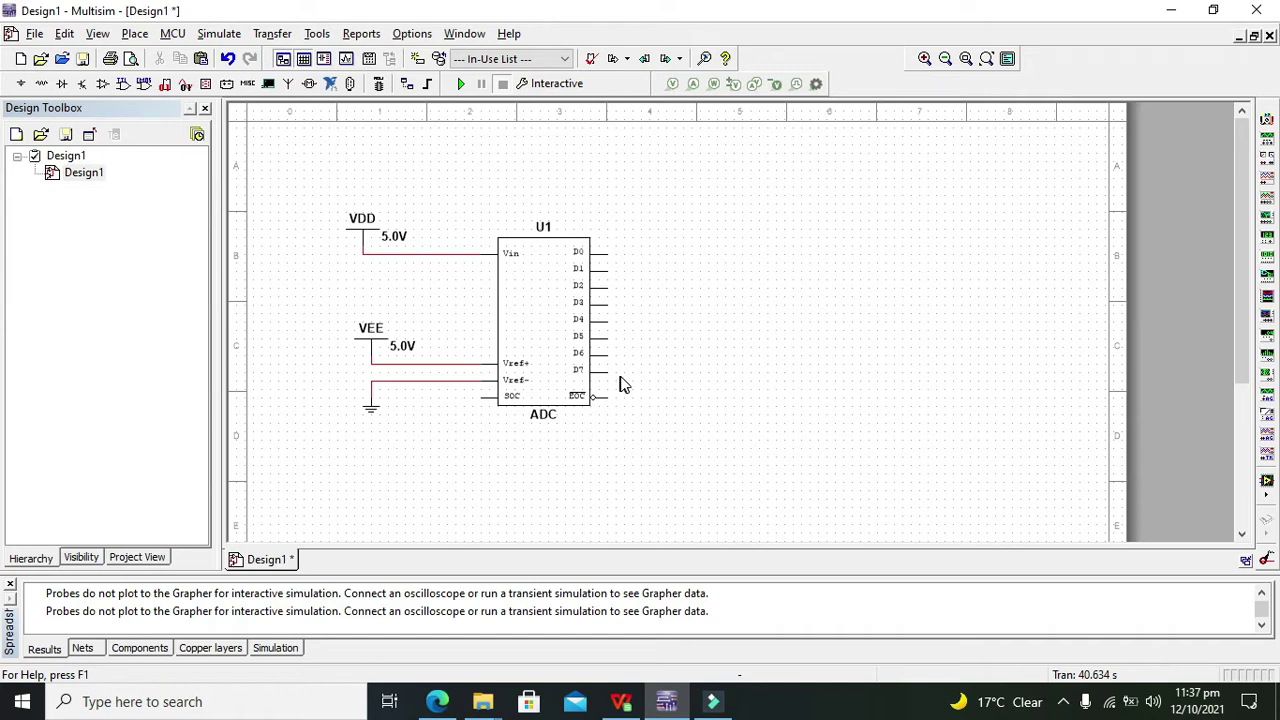
Pick the DCD_HEX_DIG_ORANGE hex display from the Indicators group.
click(628, 378)
click(205, 84)
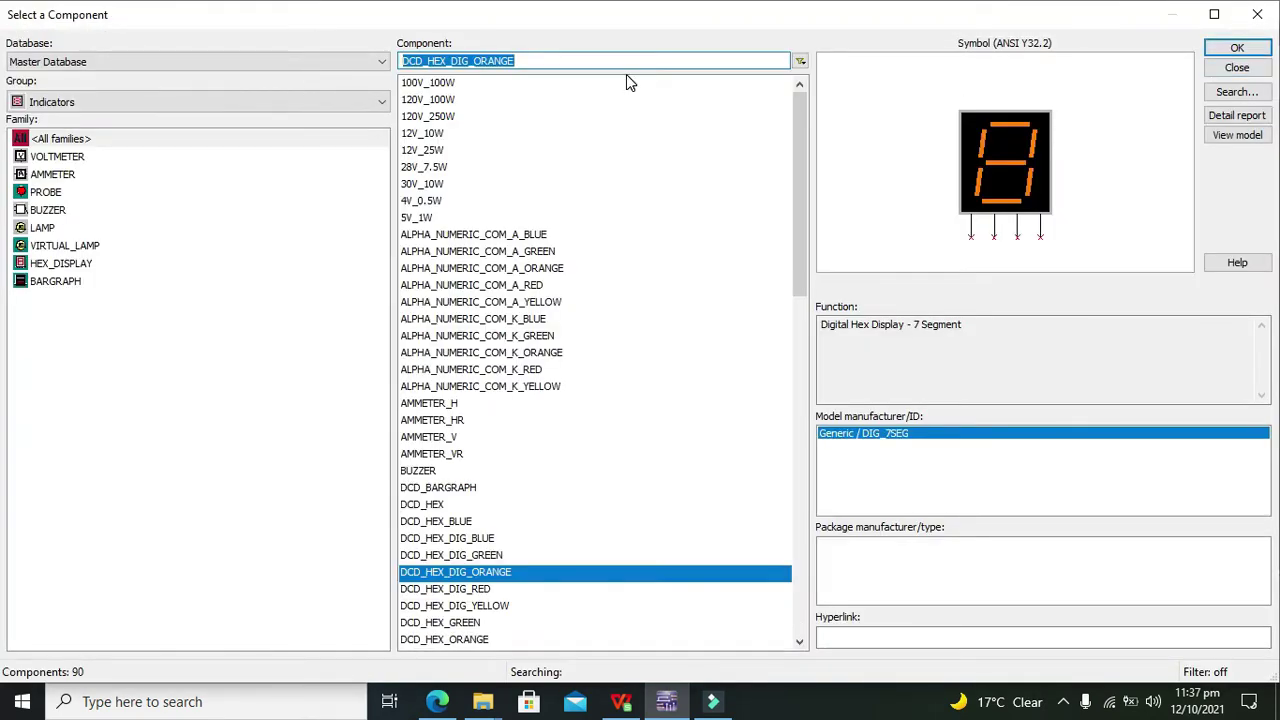
click(480, 100)
click(110, 138)
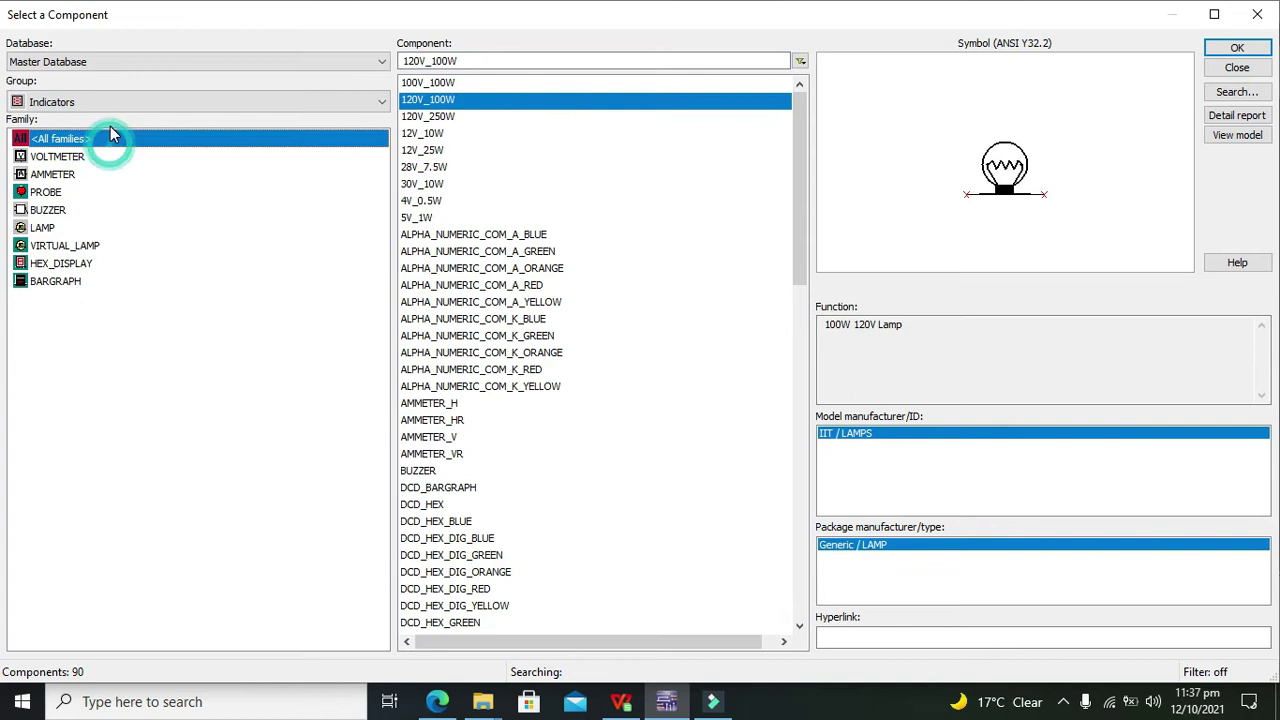
click(107, 102)
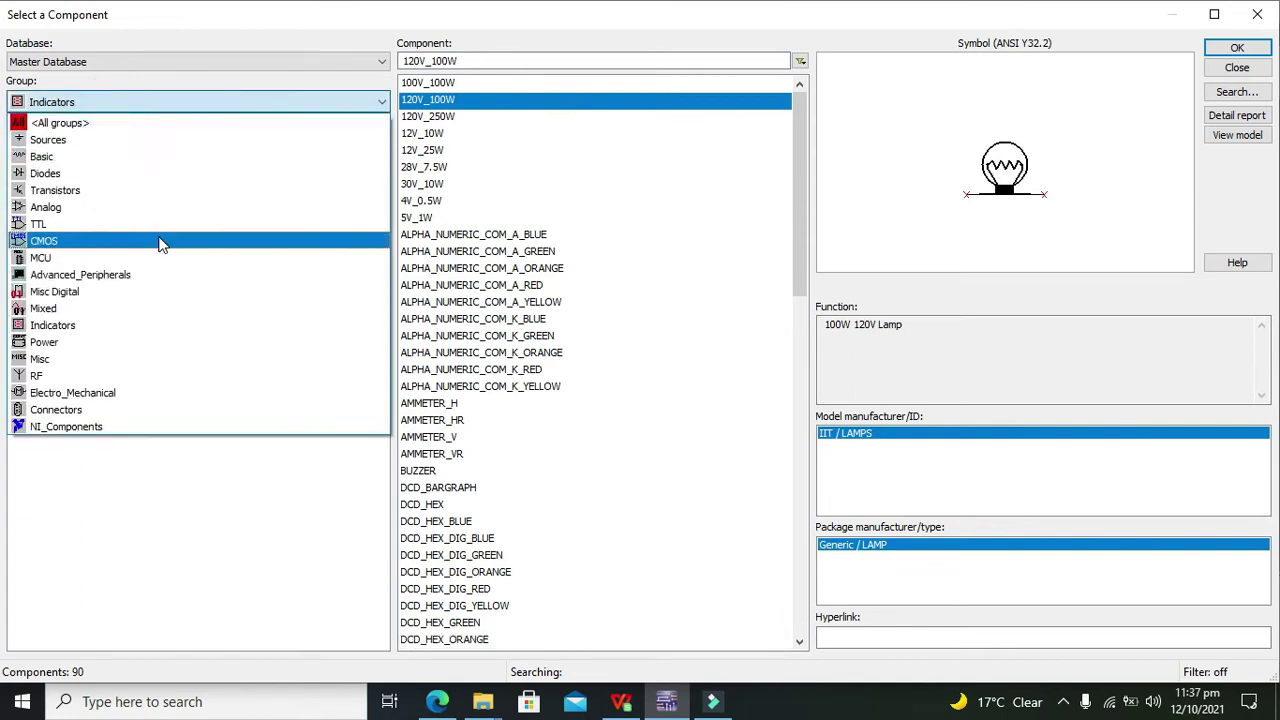
click(127, 326)
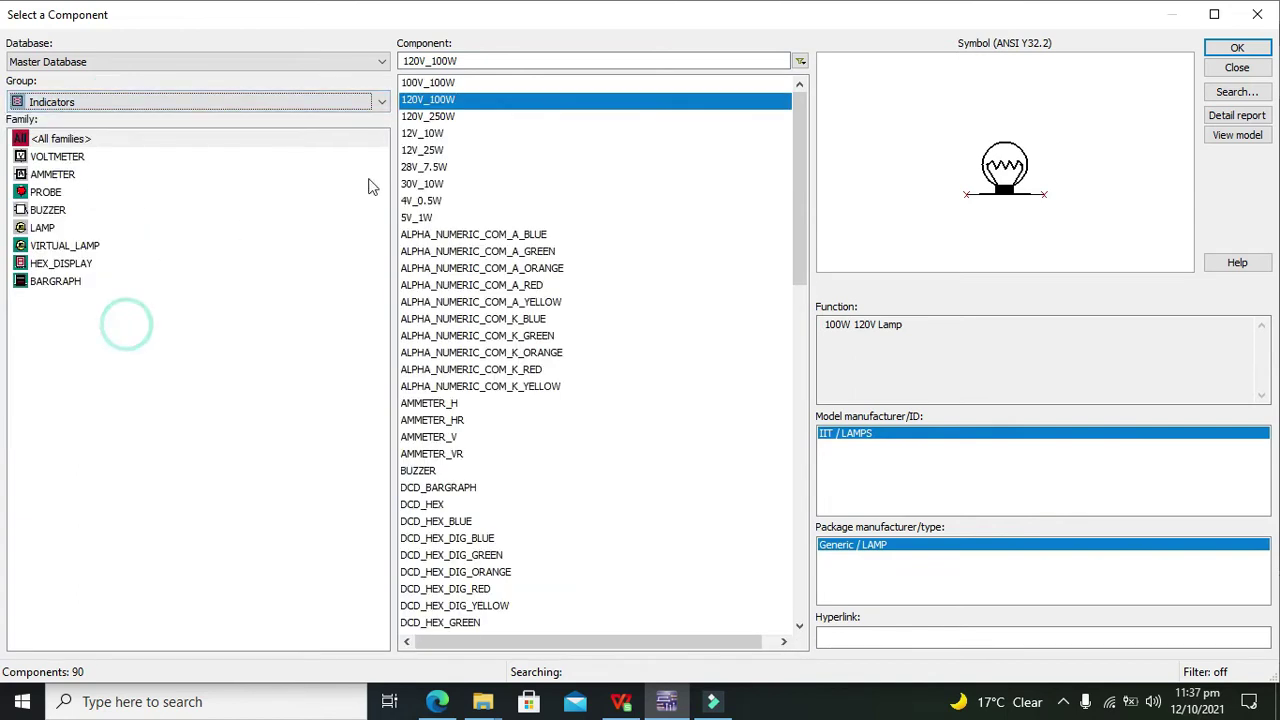
click(485, 302)
click(487, 314)
key(Down)
key(Down)
key(Down)
key(Down)
key(Down)
key(Down)
key(Down)
key(Down)
key(Down)
key(Down)
key(Down)
key(Down)
key(Down)
key(Down)
key(Down)
key(Down)
key(Down)
key(Down)
key(Down)
key(Down)
key(Down)
key(Down)
key(Down)
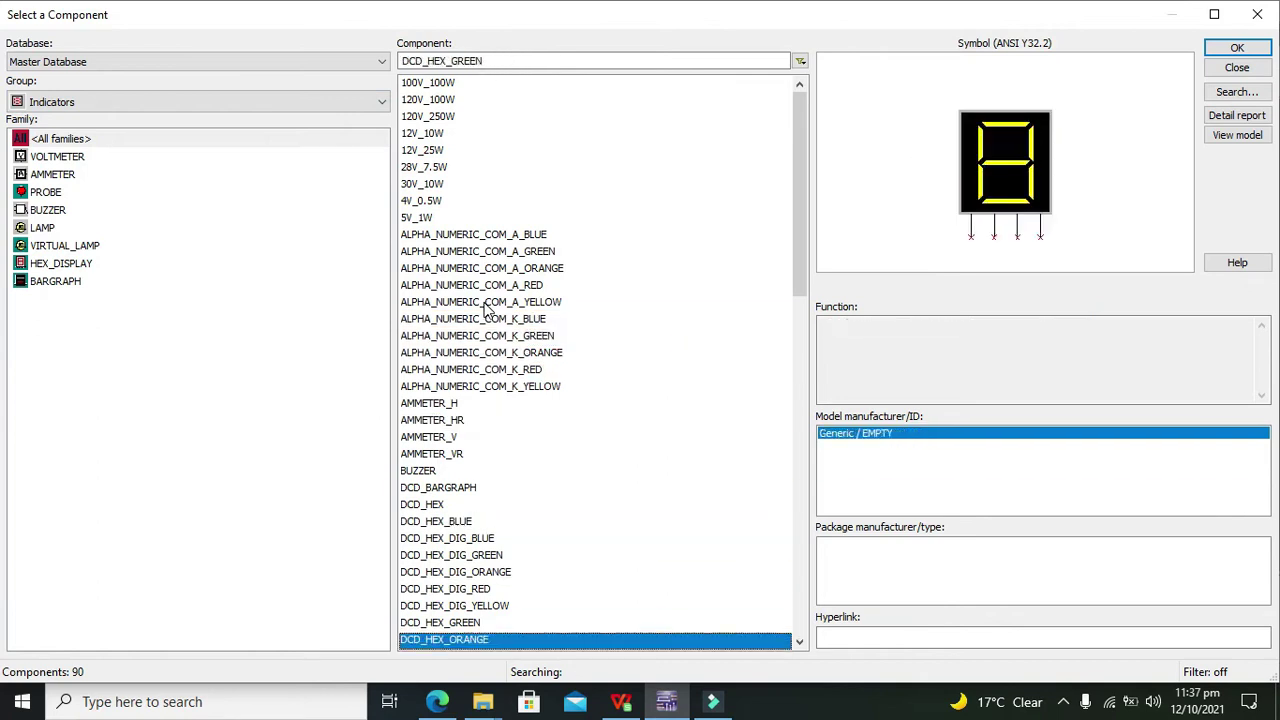
key(Up)
key(Up)
key(Up)
key(Up)
key(Up)
key(Up)
key(Up)
key(Up)
key(Up)
key(Up)
key(Up)
key(Up)
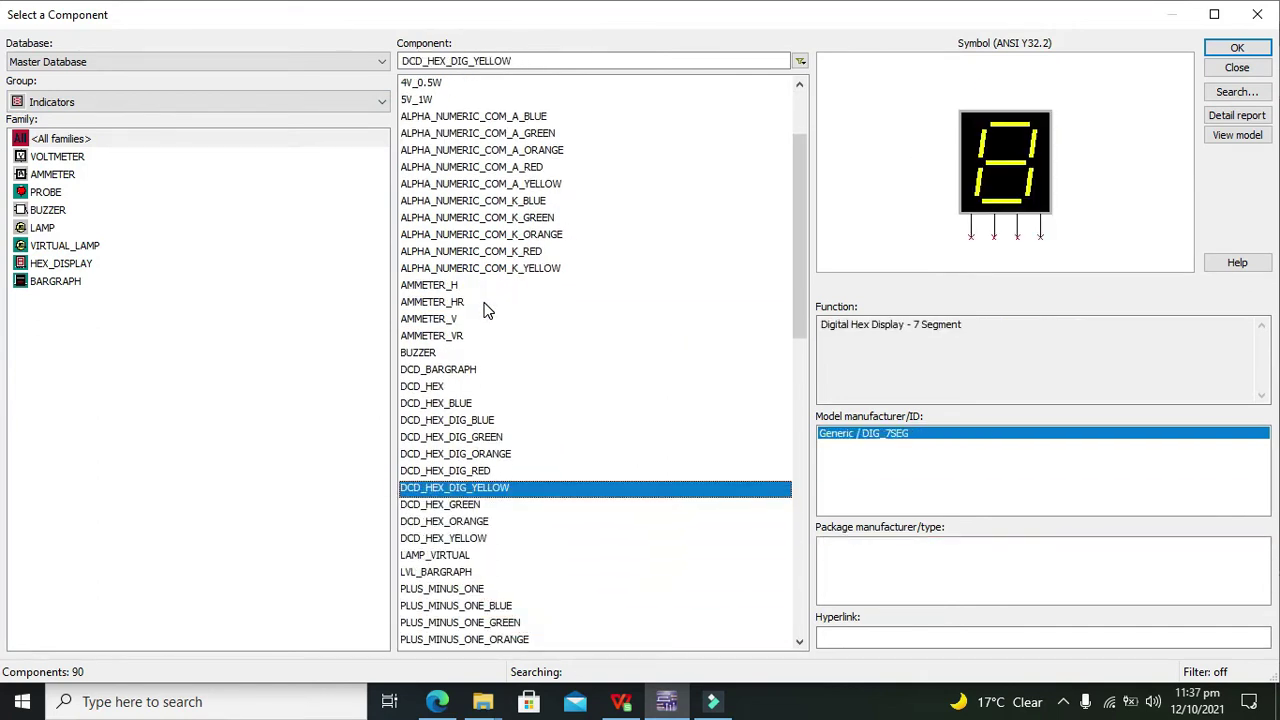
key(Down)
key(Down)
key(Down)
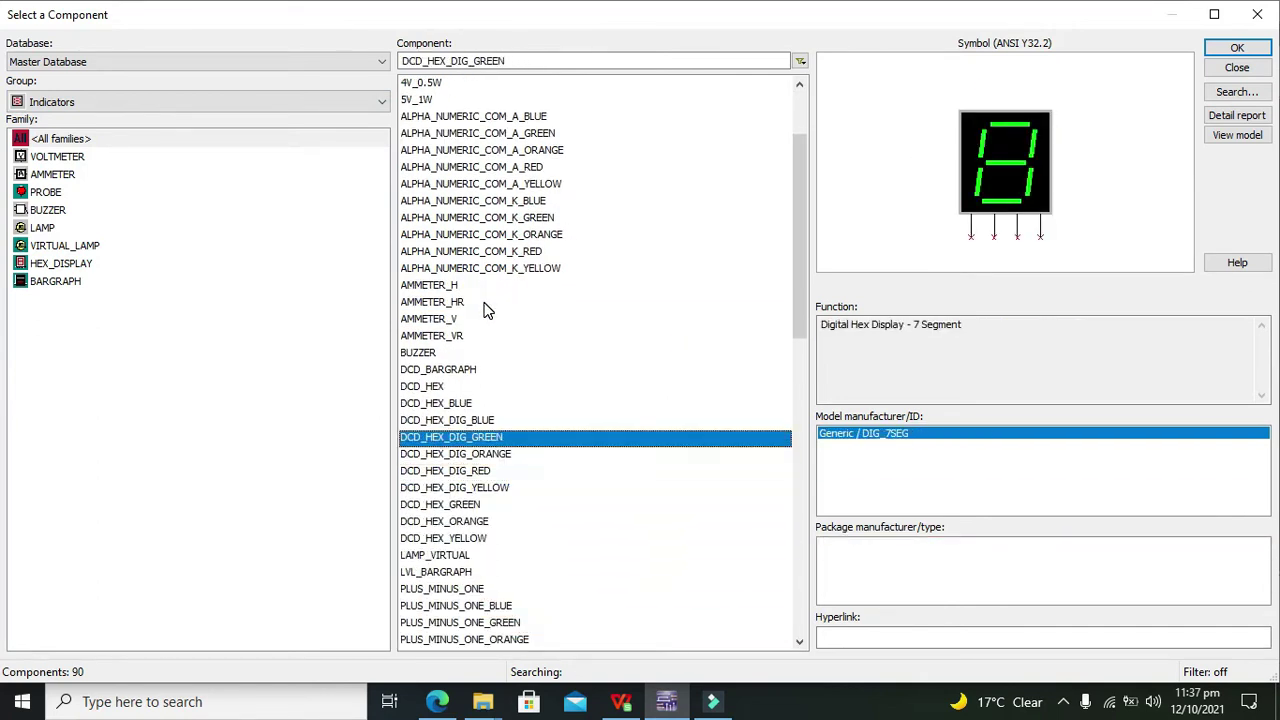
key(Up)
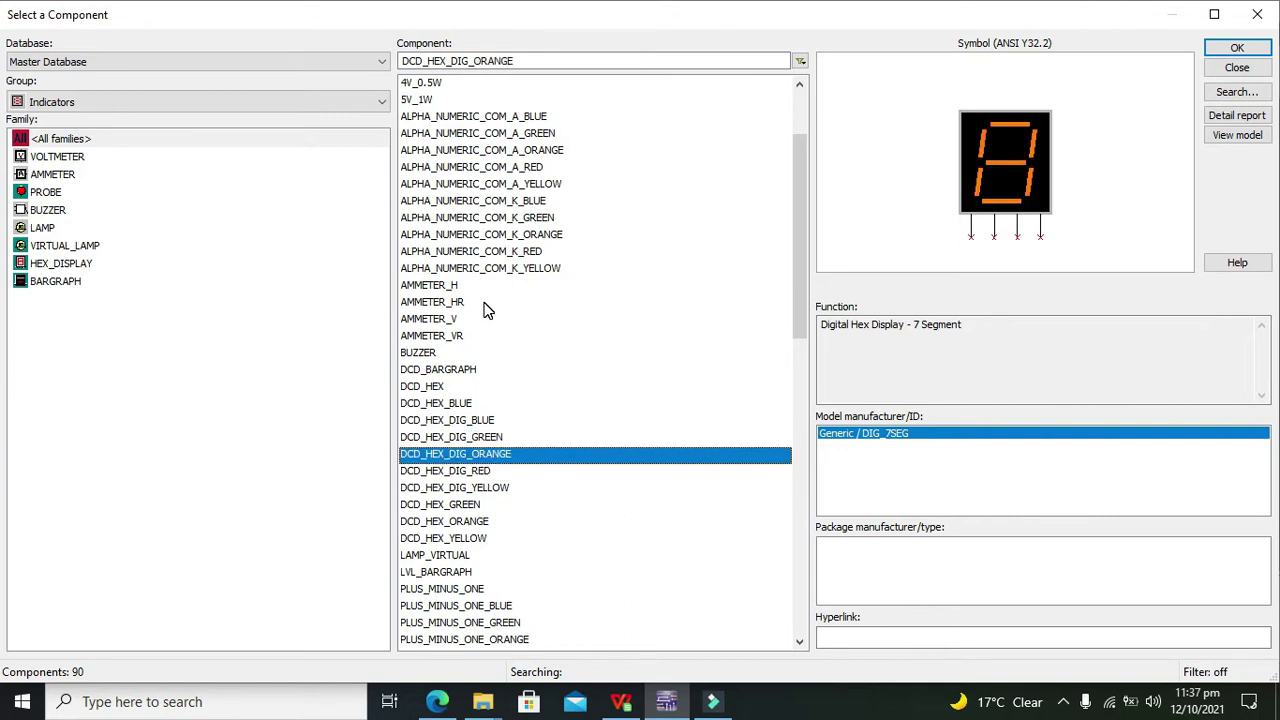
click(1240, 52)
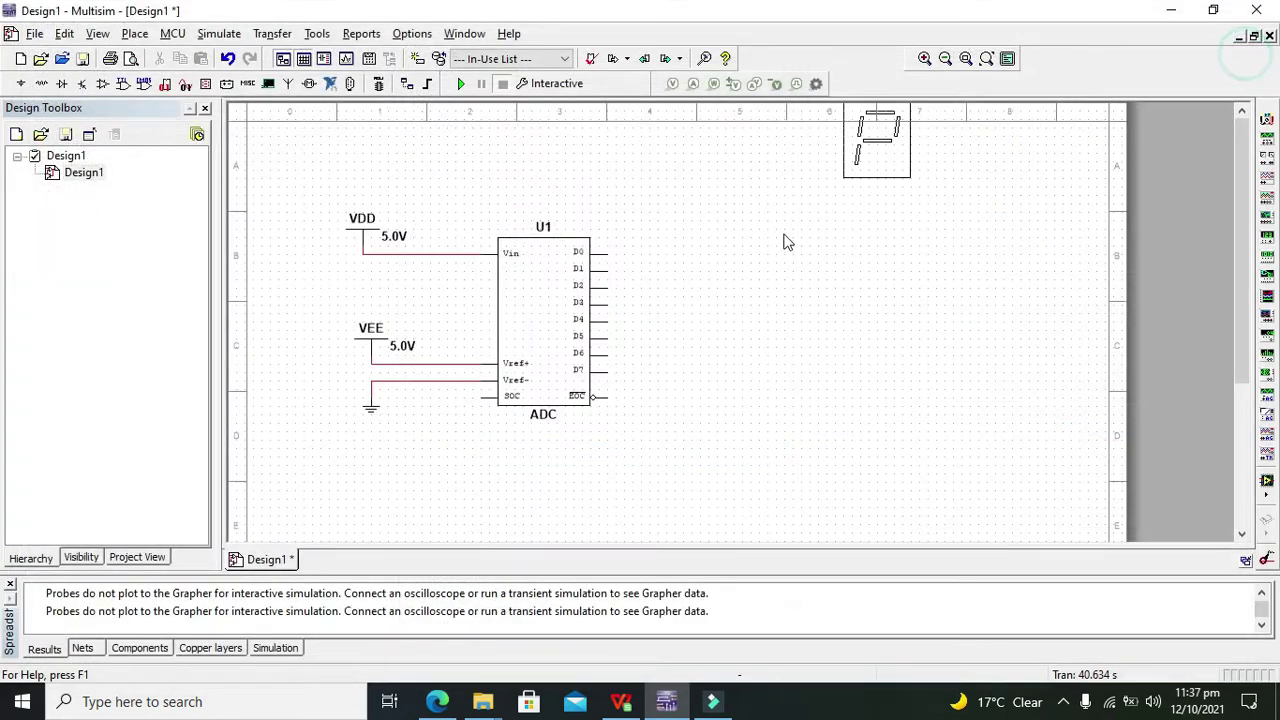
Place two orange hex displays, U2 and U3, side by side.
click(748, 260)
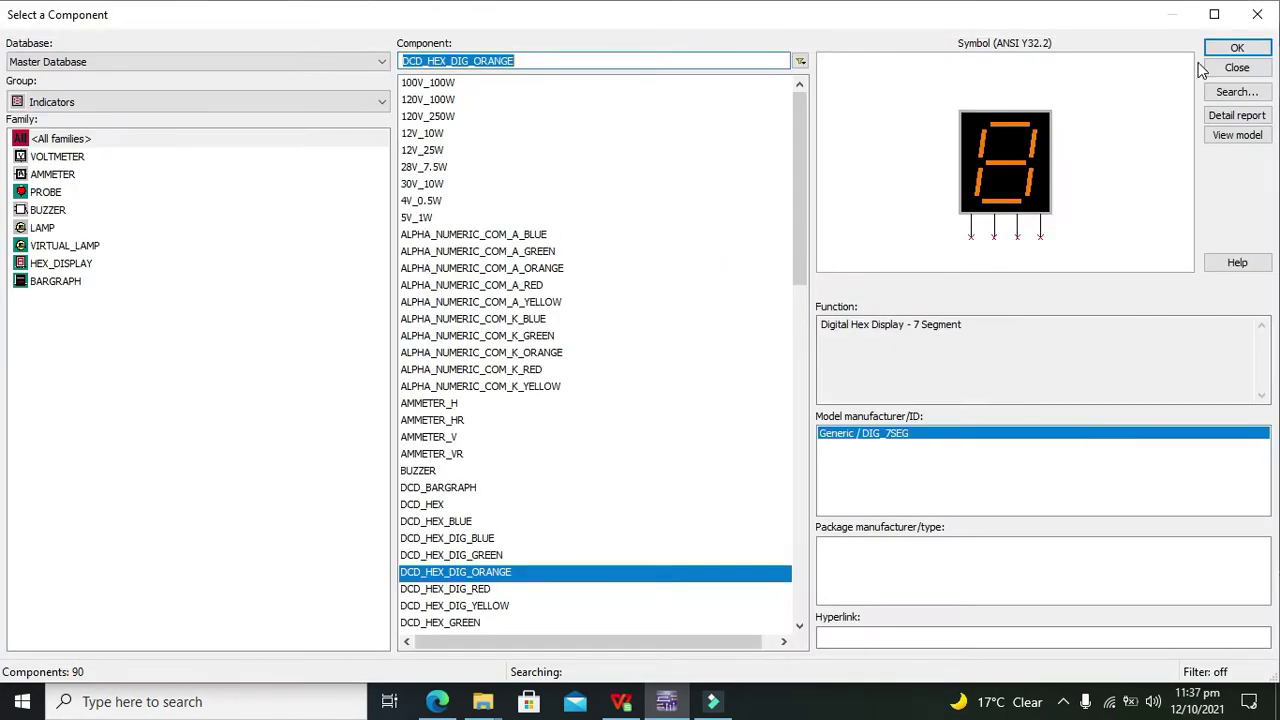
click(1235, 48)
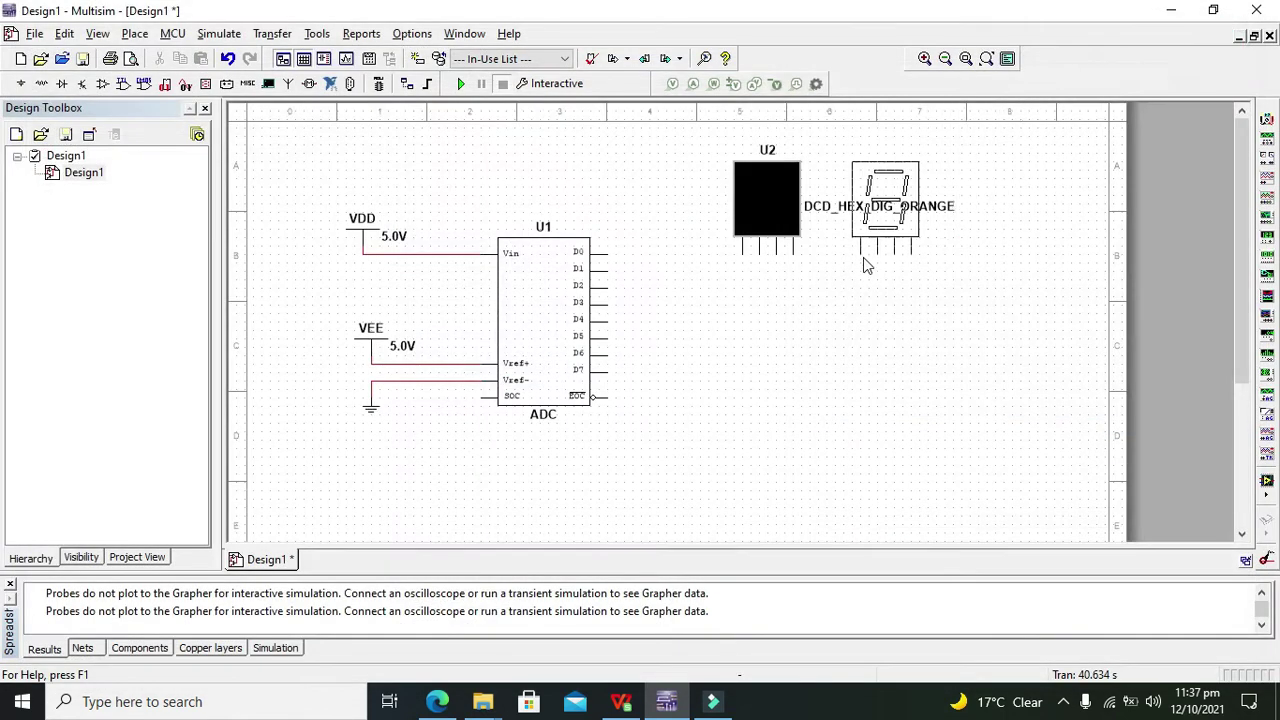
click(866, 260)
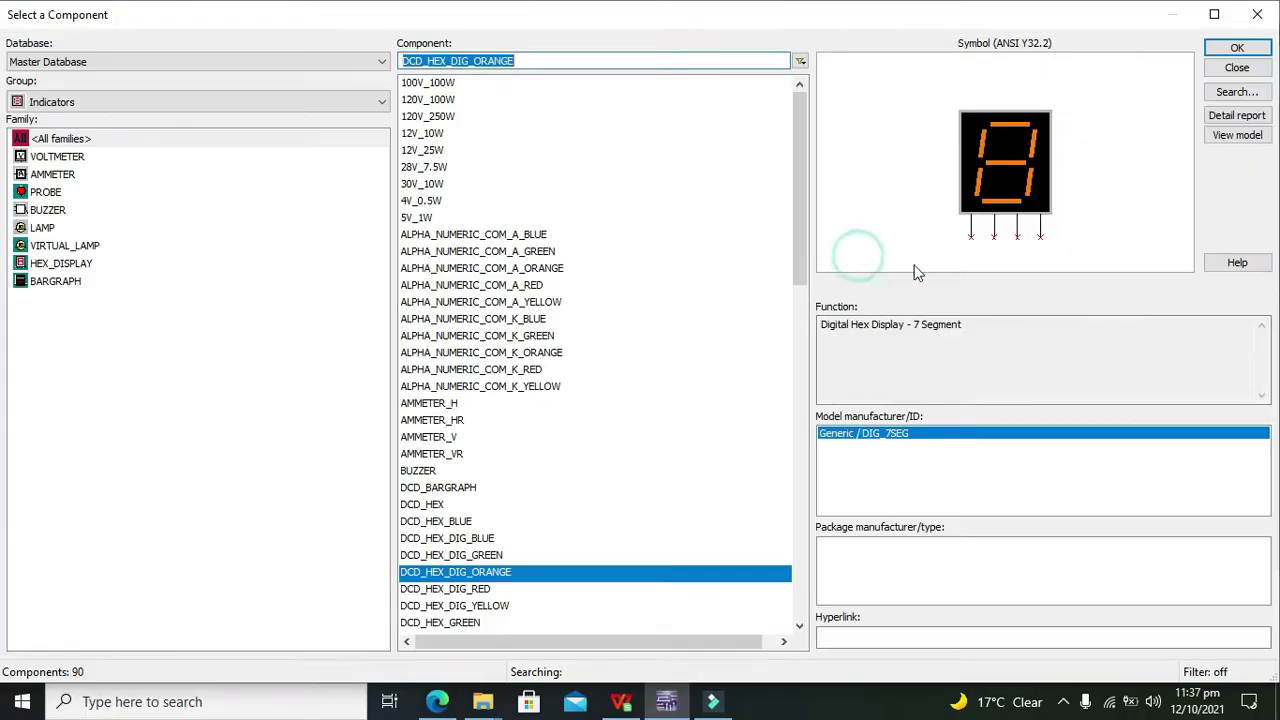
click(1257, 14)
Move U2 and U3 further right and the supplies, ground and ADC lower.
drag(686, 140, 1094, 294)
drag(858, 198, 951, 213)
click(932, 337)
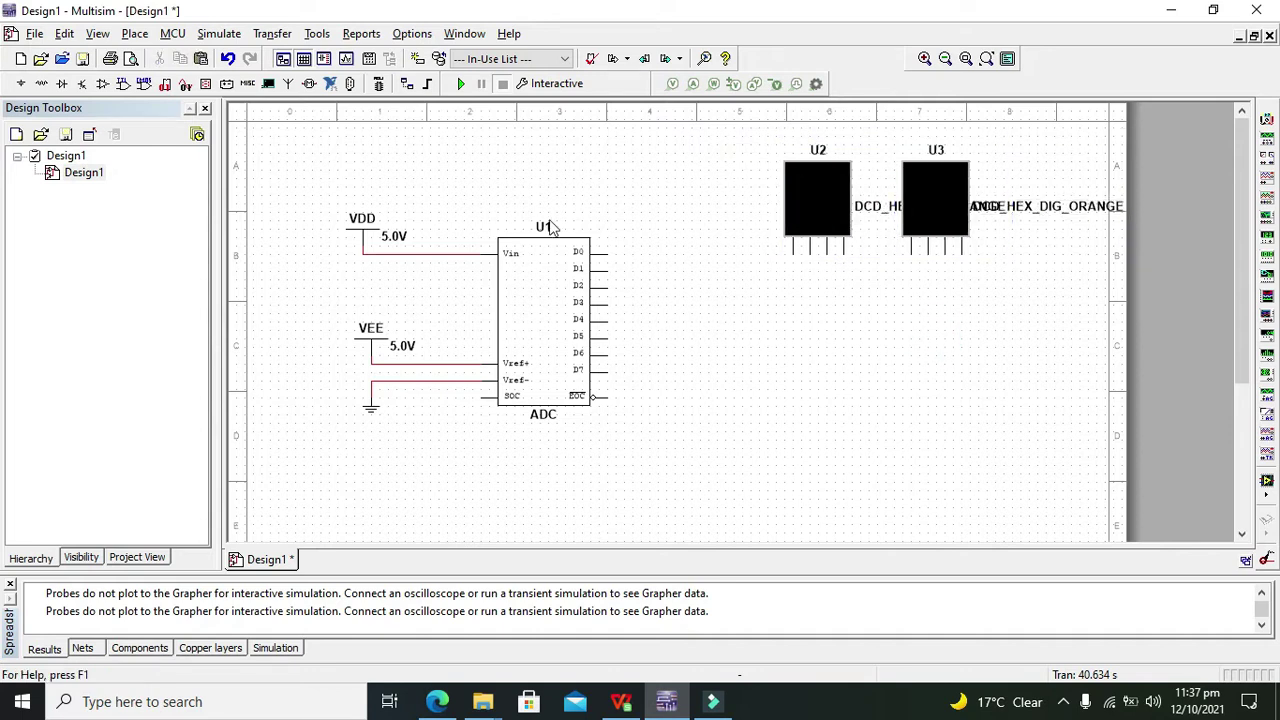
click(316, 195)
drag(316, 195, 628, 474)
drag(578, 396, 585, 463)
click(729, 443)
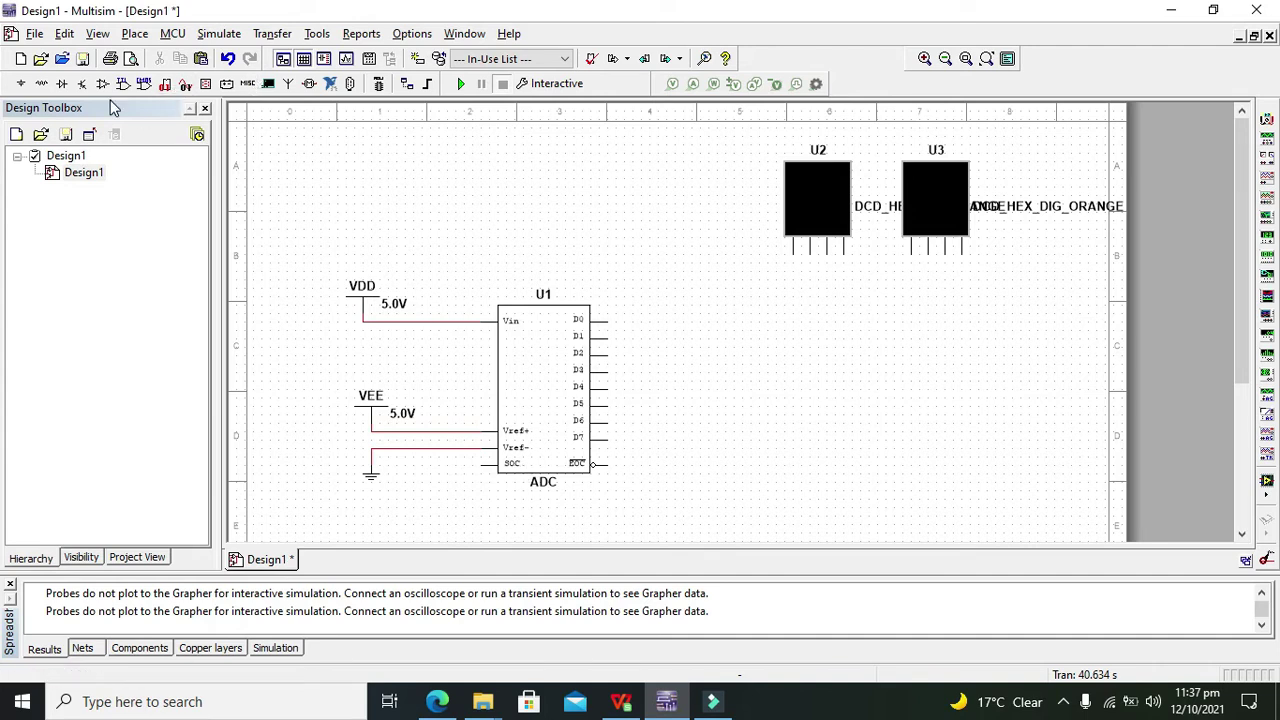
Place a CLOCK_VOLTAGE source V1 below the ADC and wire its top terminal to SOC.
click(20, 86)
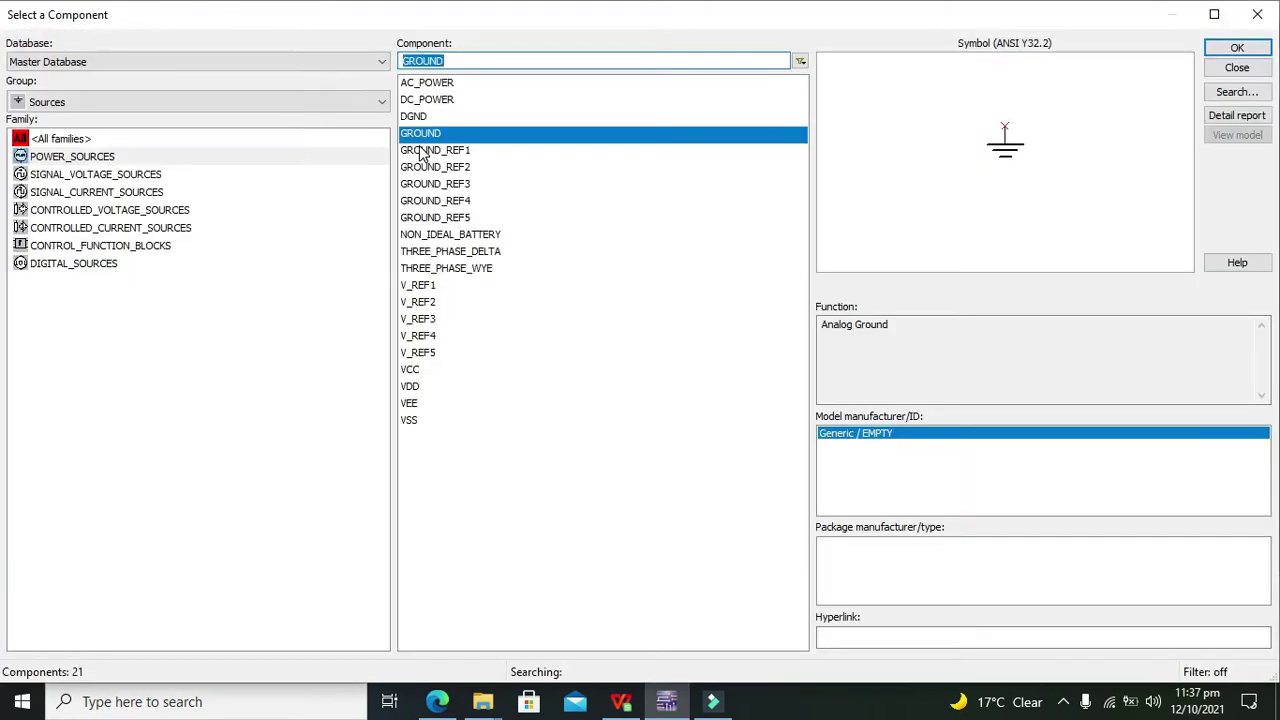
click(150, 174)
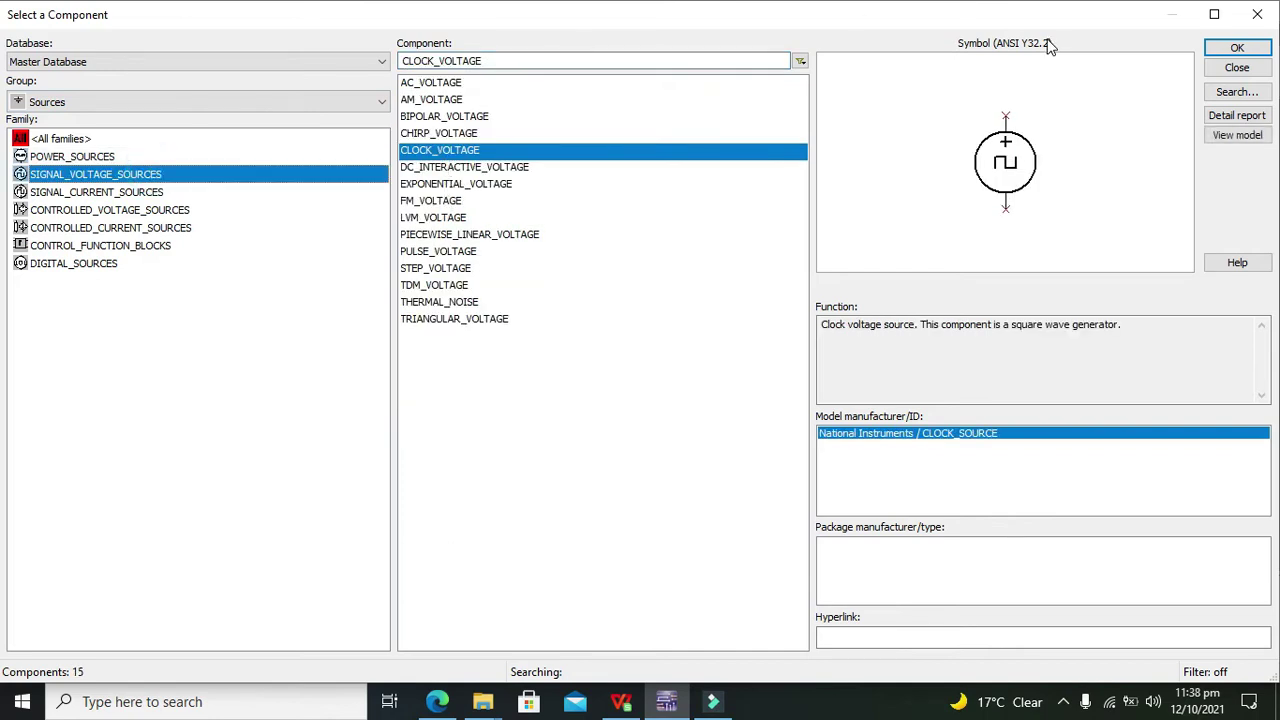
click(1237, 48)
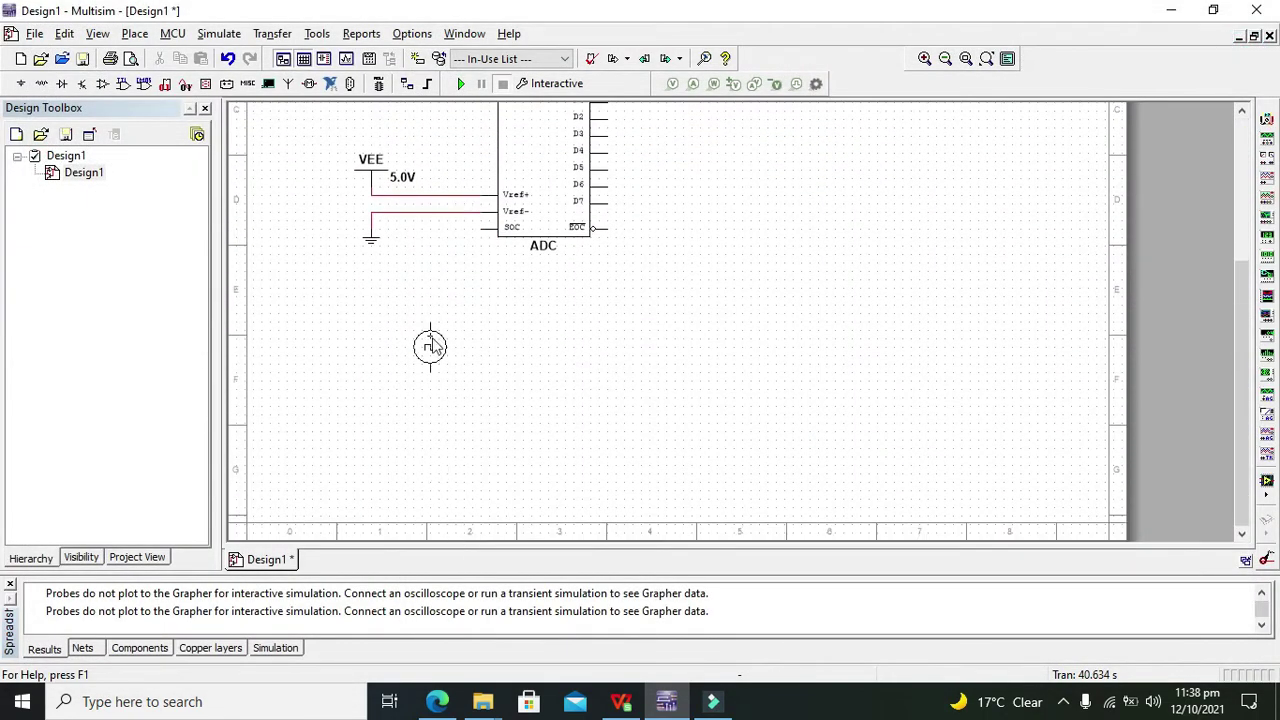
click(428, 305)
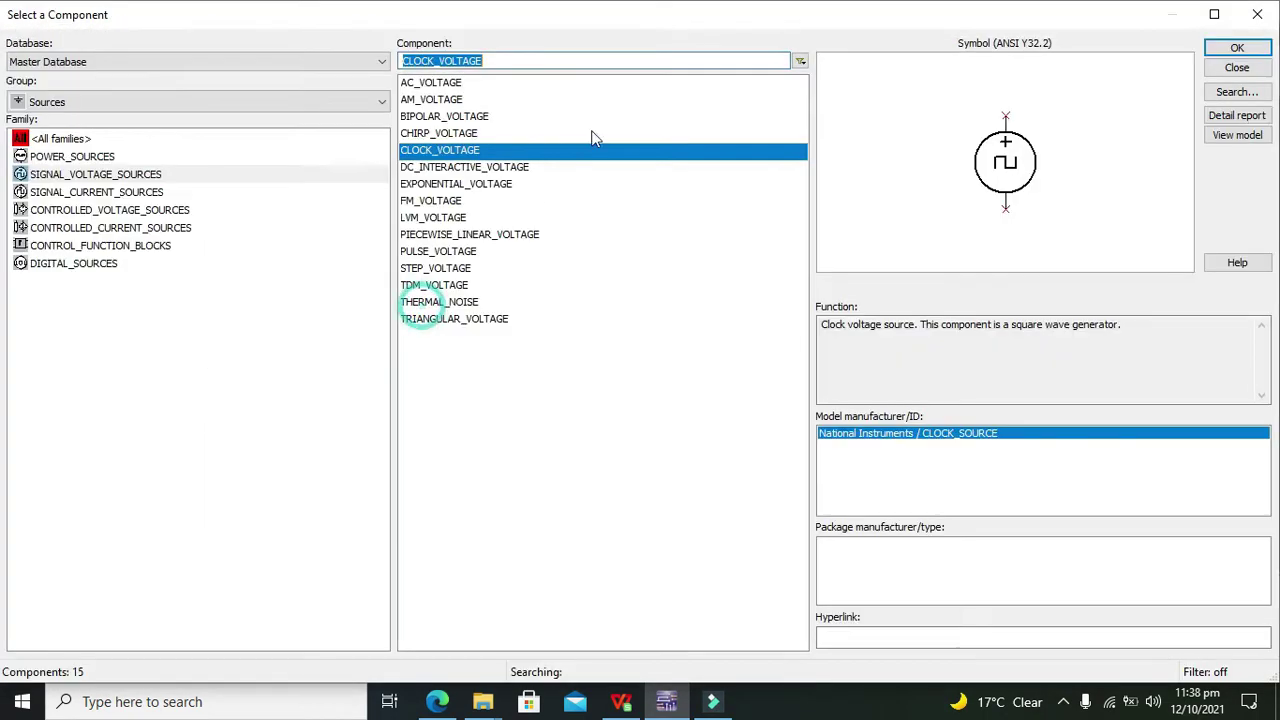
click(1257, 14)
click(489, 229)
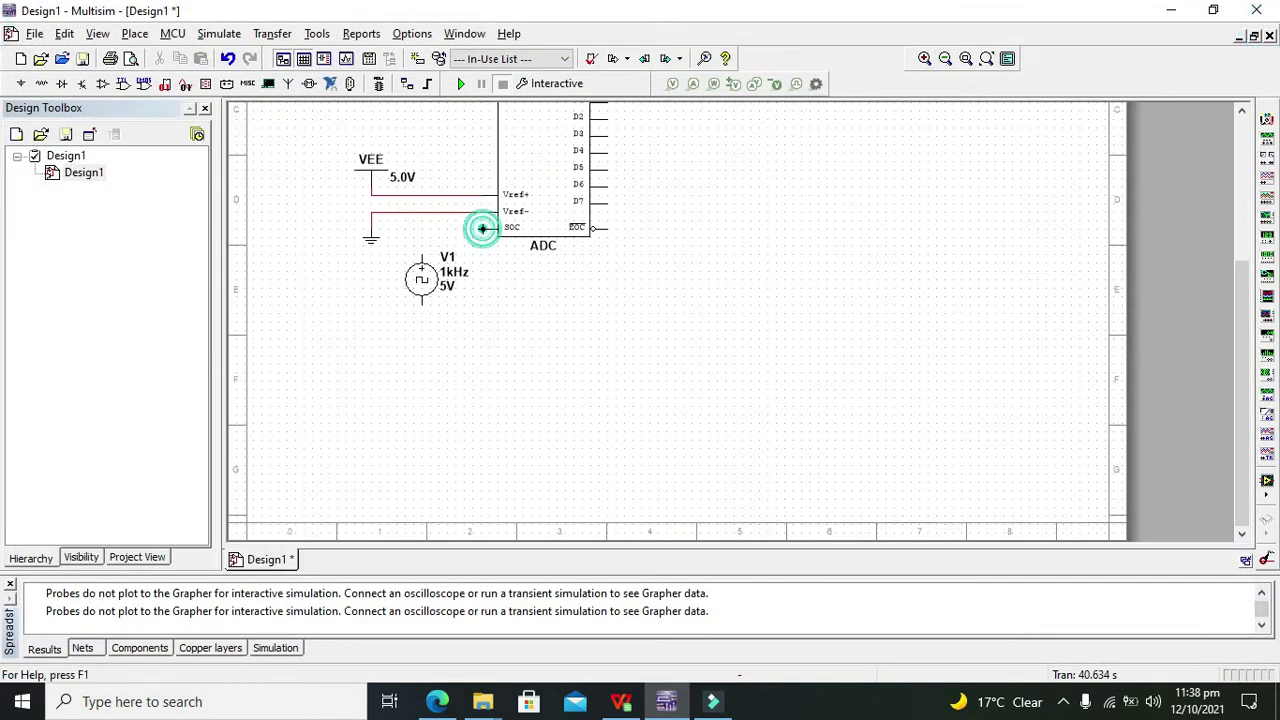
click(421, 257)
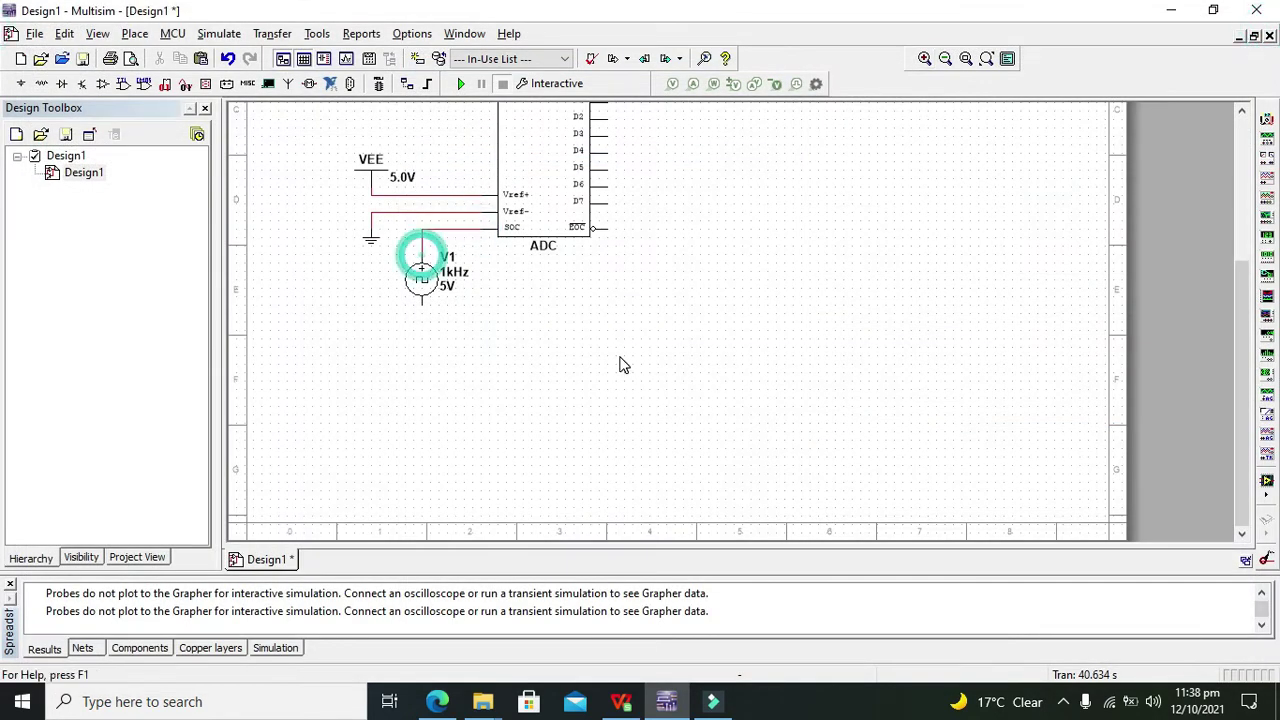
Copy the ground symbol, paste it beneath V1, and bring the hex displays into view.
click(370, 251)
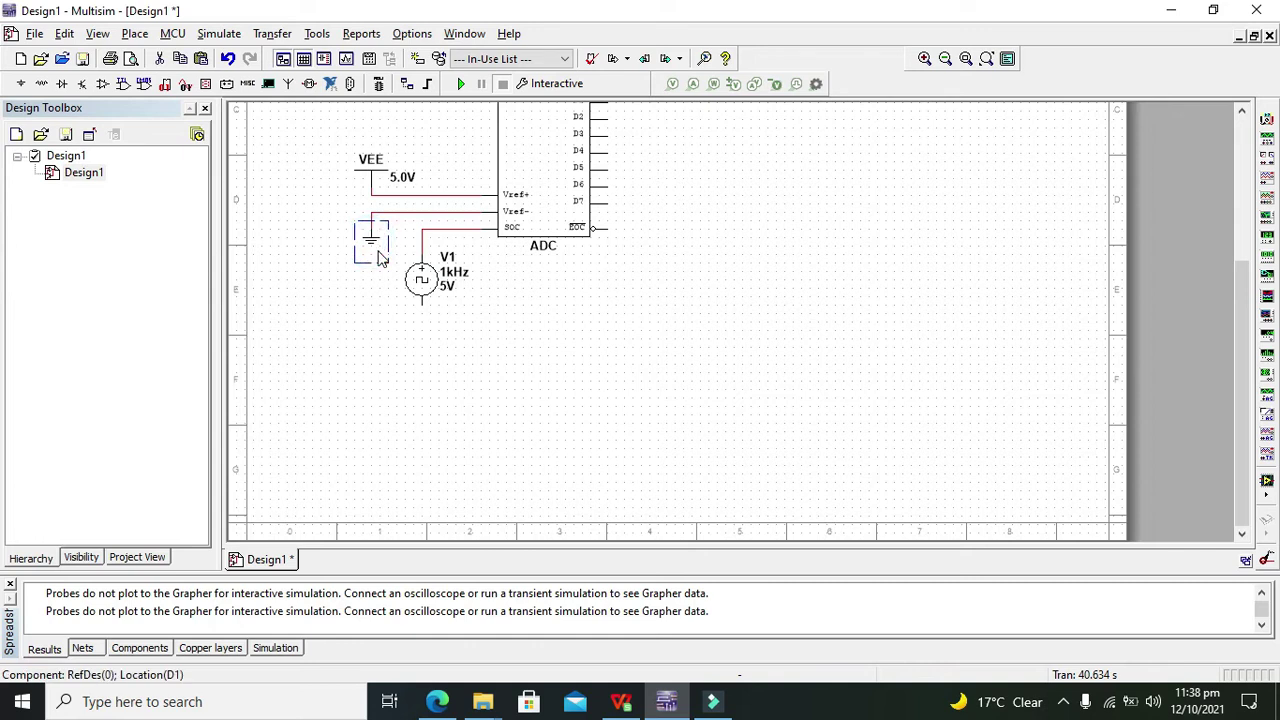
key(ctrl+c)
key(ctrl+v)
click(421, 316)
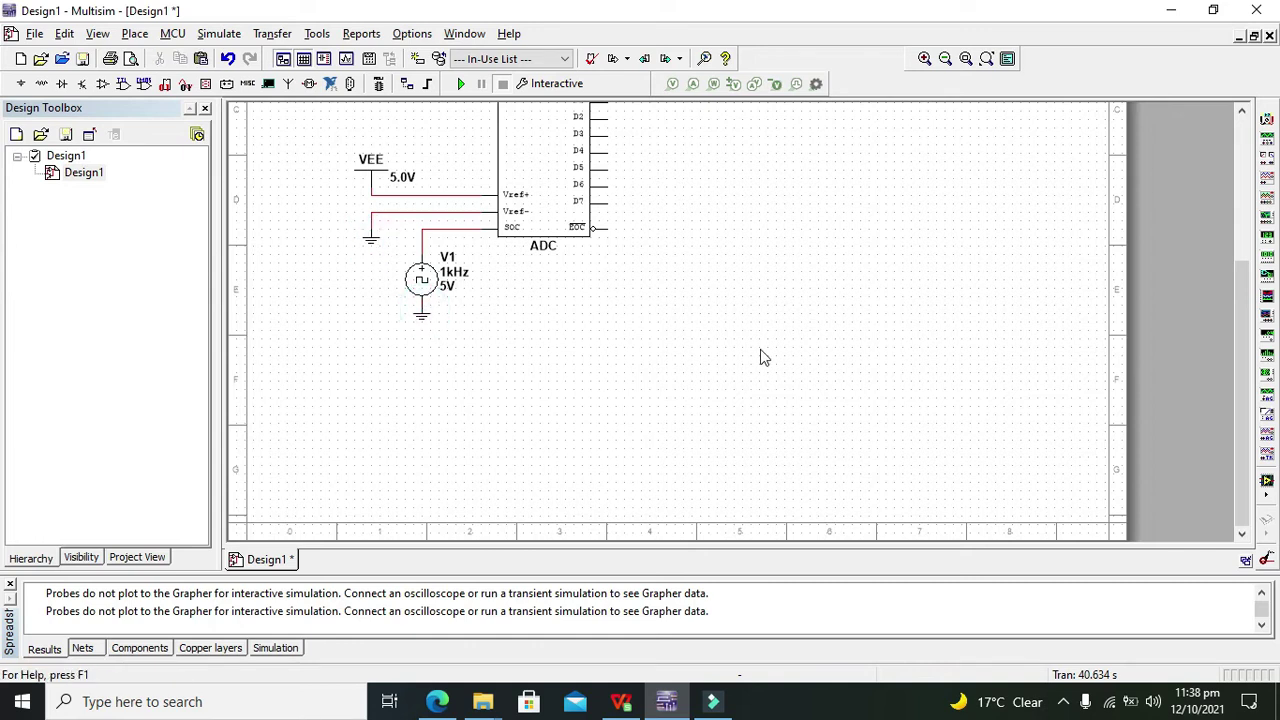
drag(930, 262, 825, 362)
drag(1244, 332, 1248, 362)
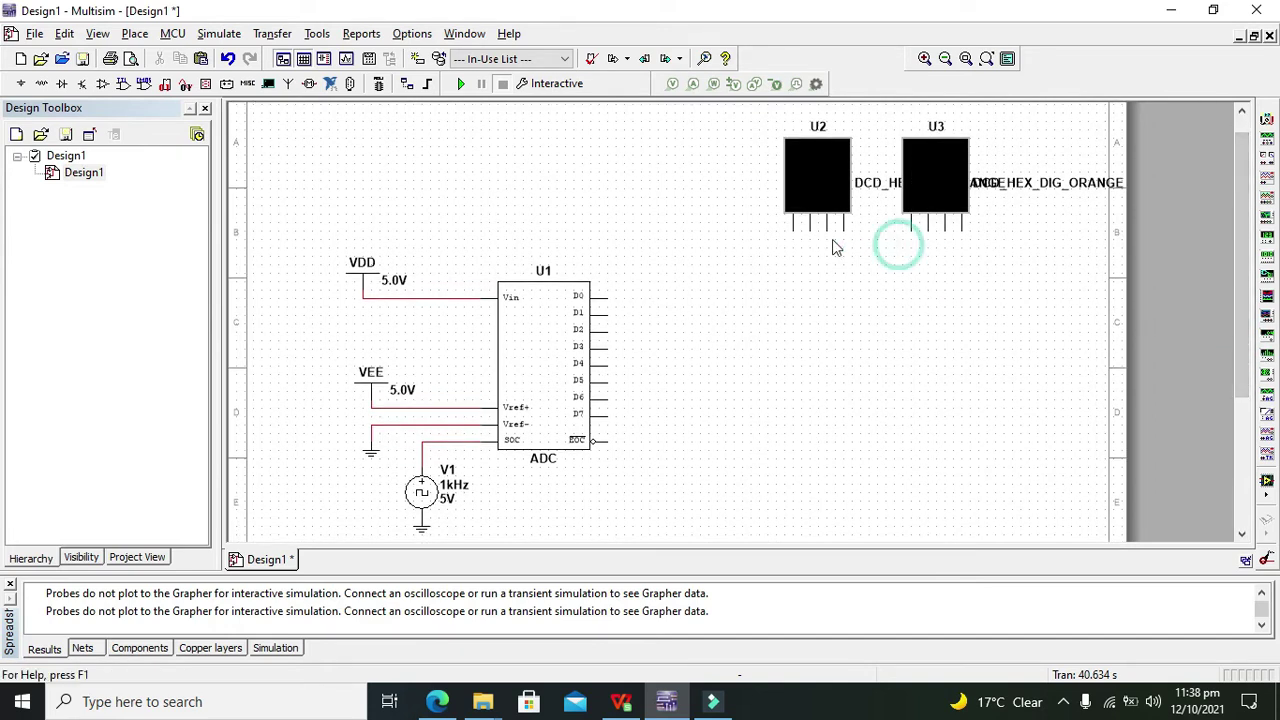
Draw a wire from U2's leftmost pin to D0, then delete it as misrouted.
click(792, 227)
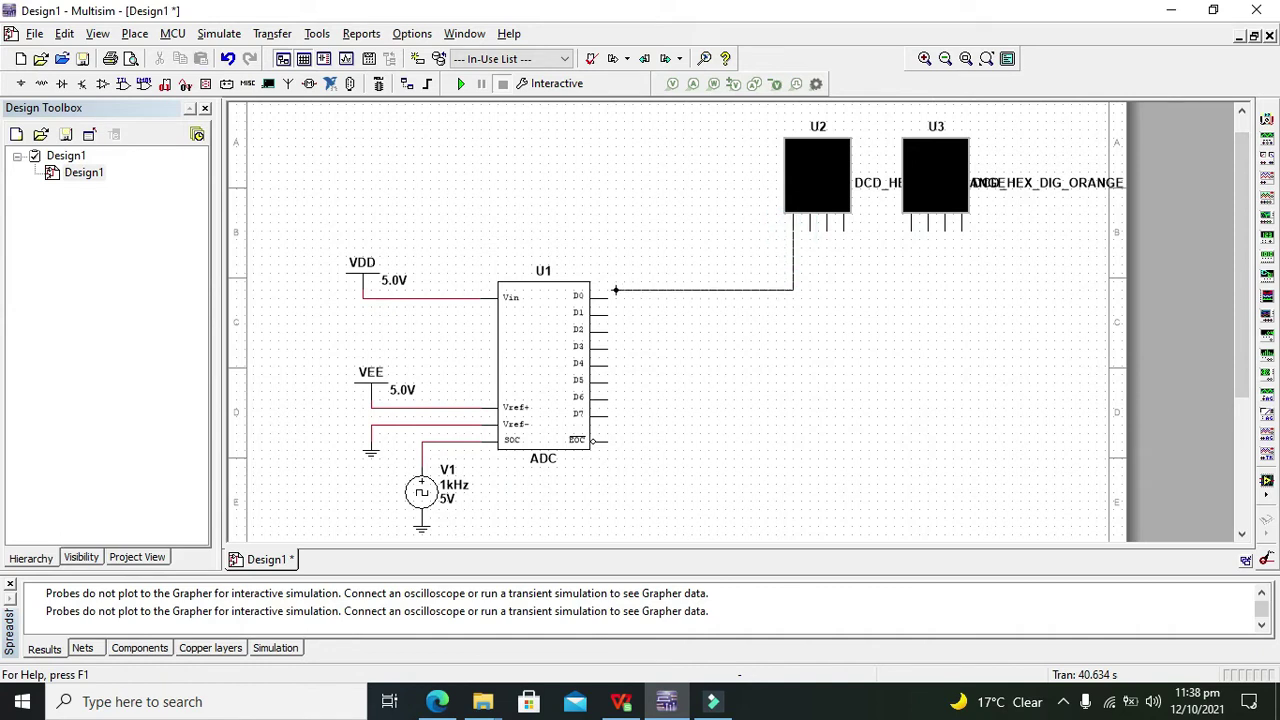
click(606, 297)
click(651, 298)
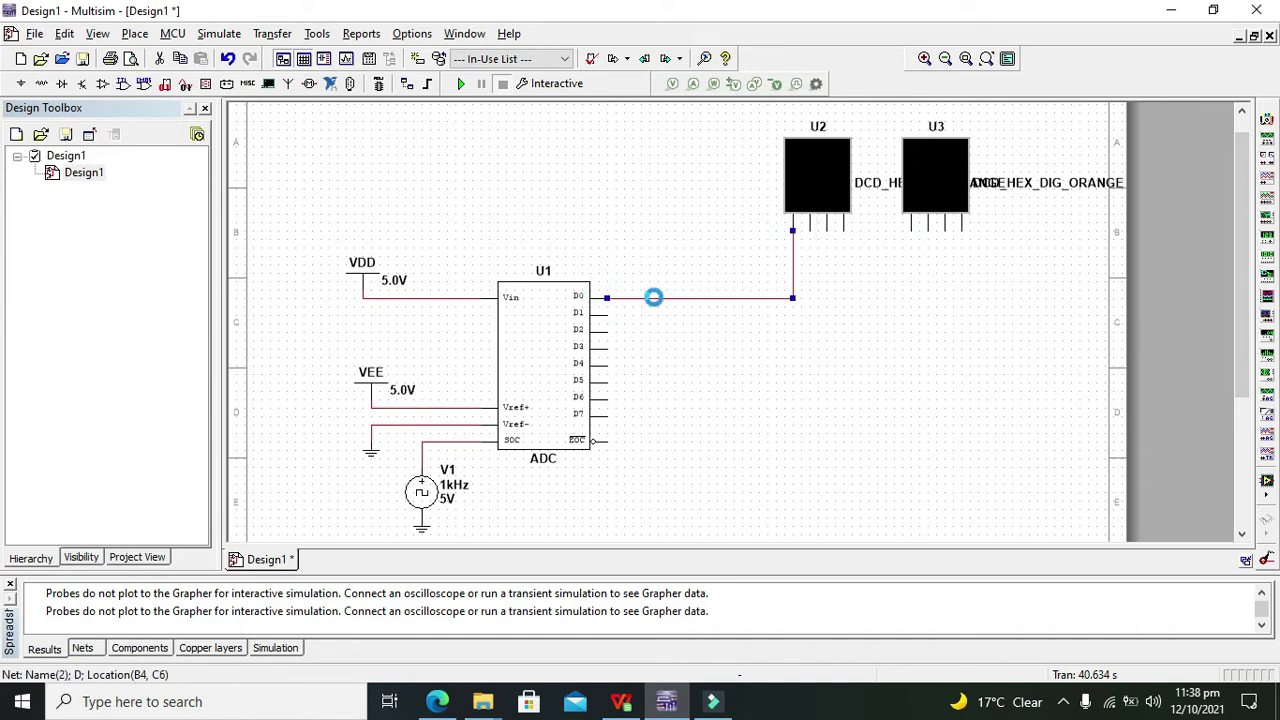
key(Delete)
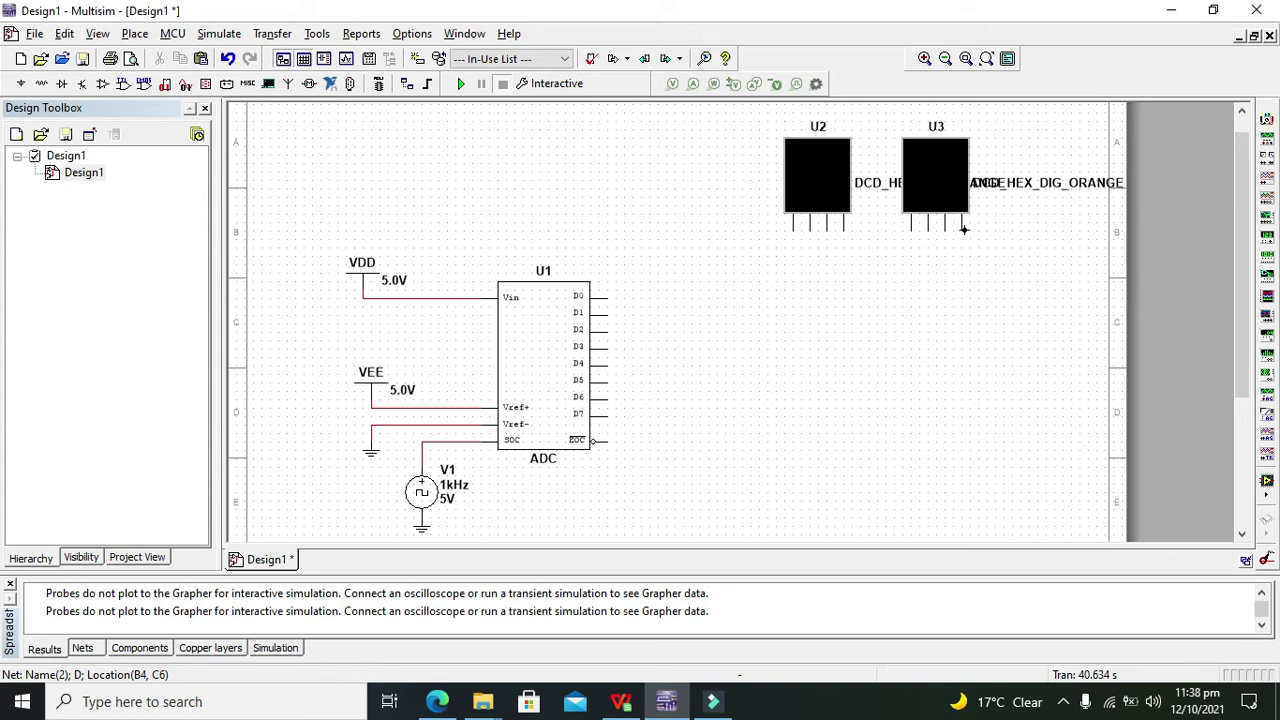
Wire U3's four pins, right to left, to ADC outputs D0, D1, D2 and D3.
click(963, 228)
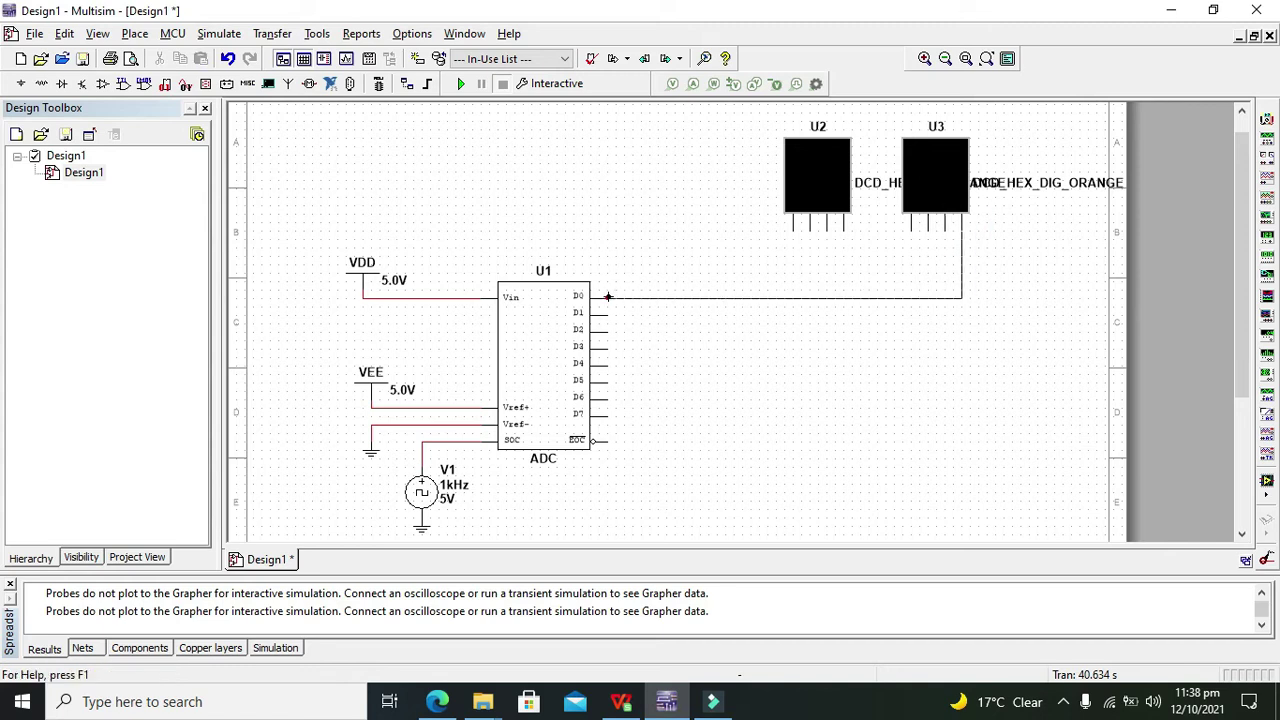
click(607, 297)
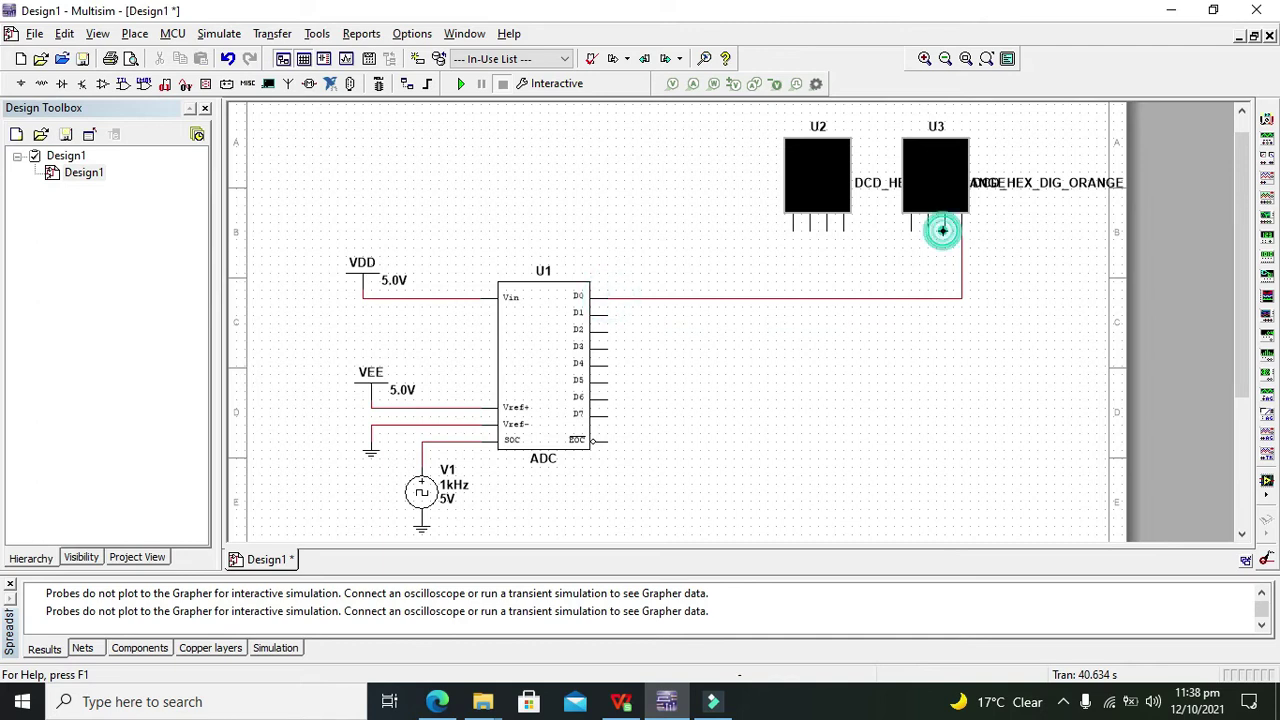
click(944, 228)
click(607, 313)
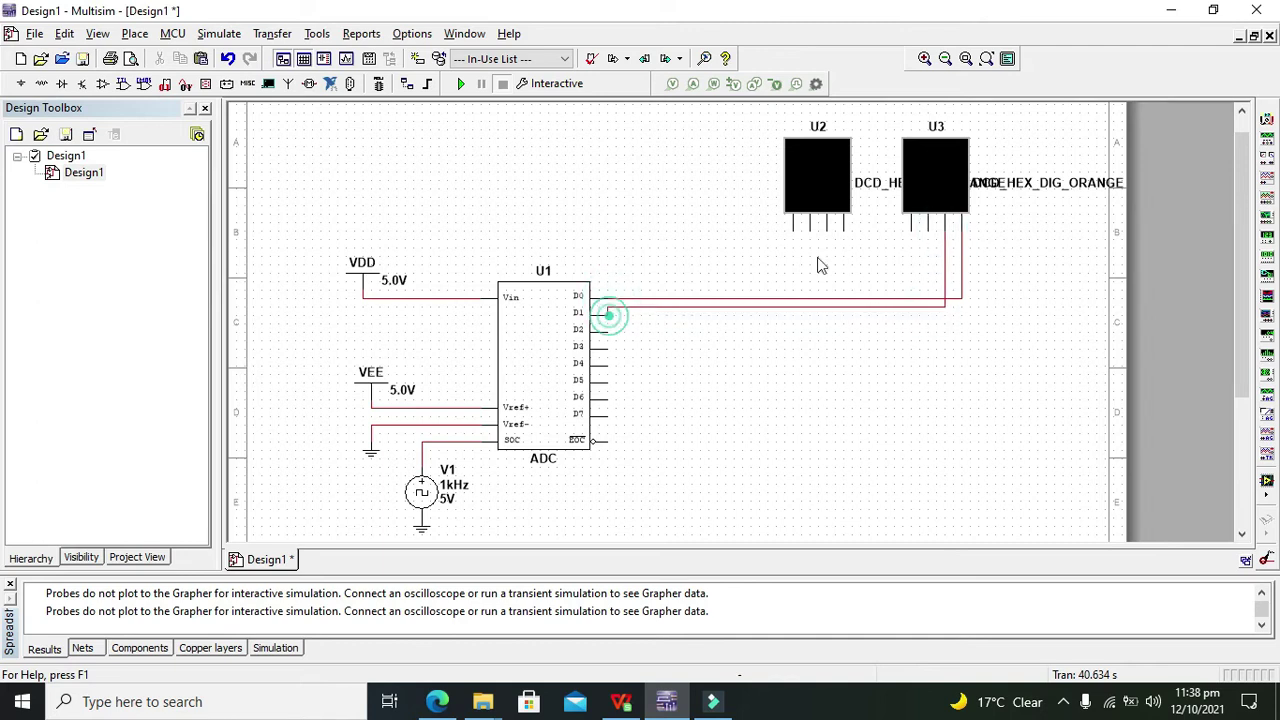
click(929, 229)
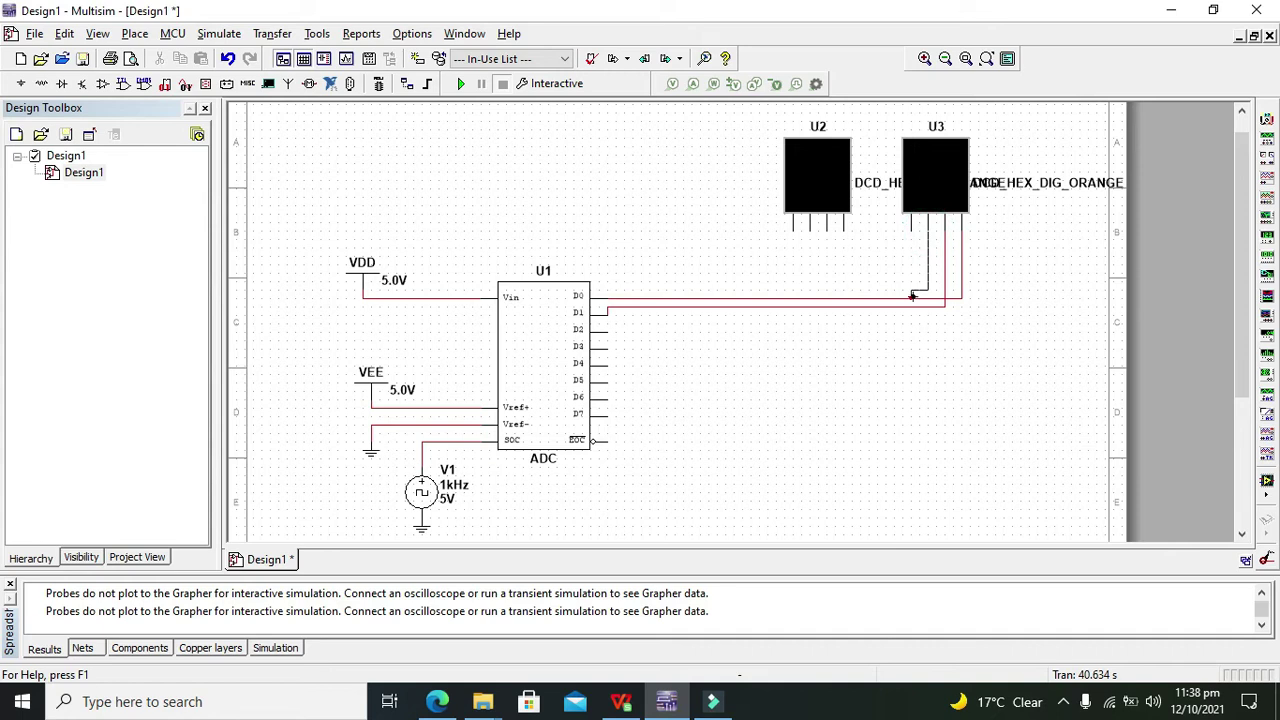
click(607, 329)
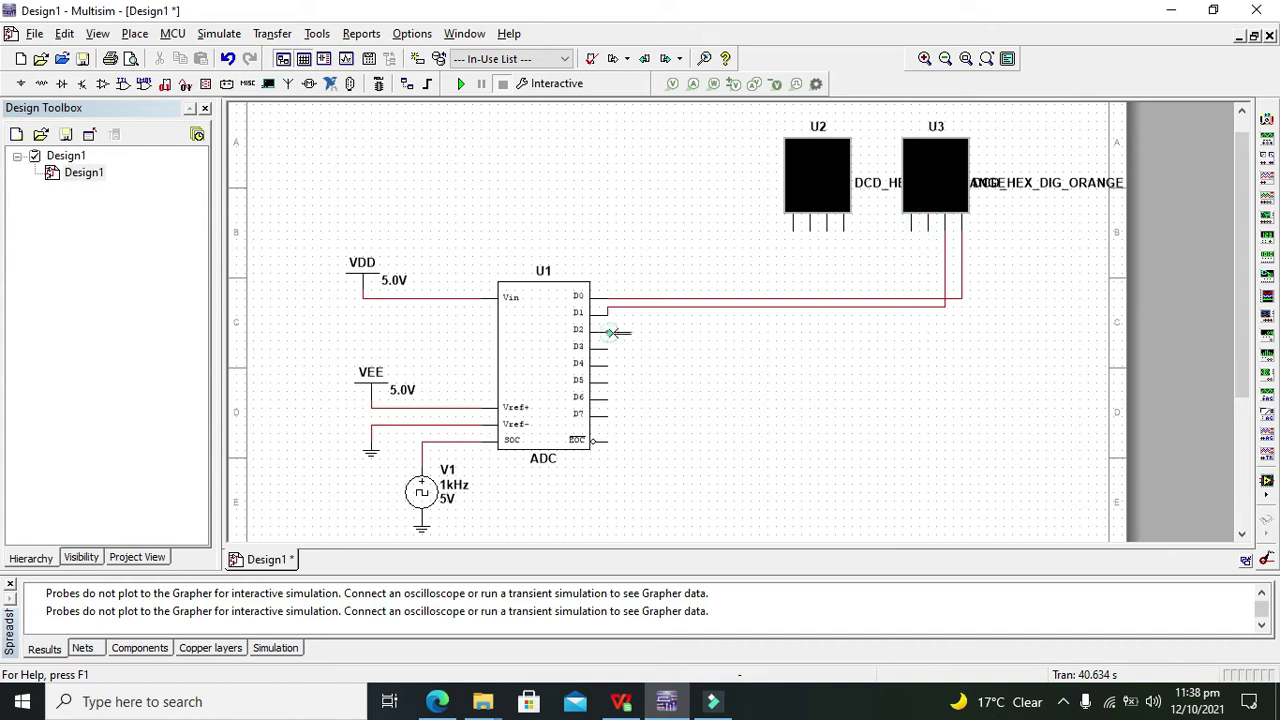
click(911, 228)
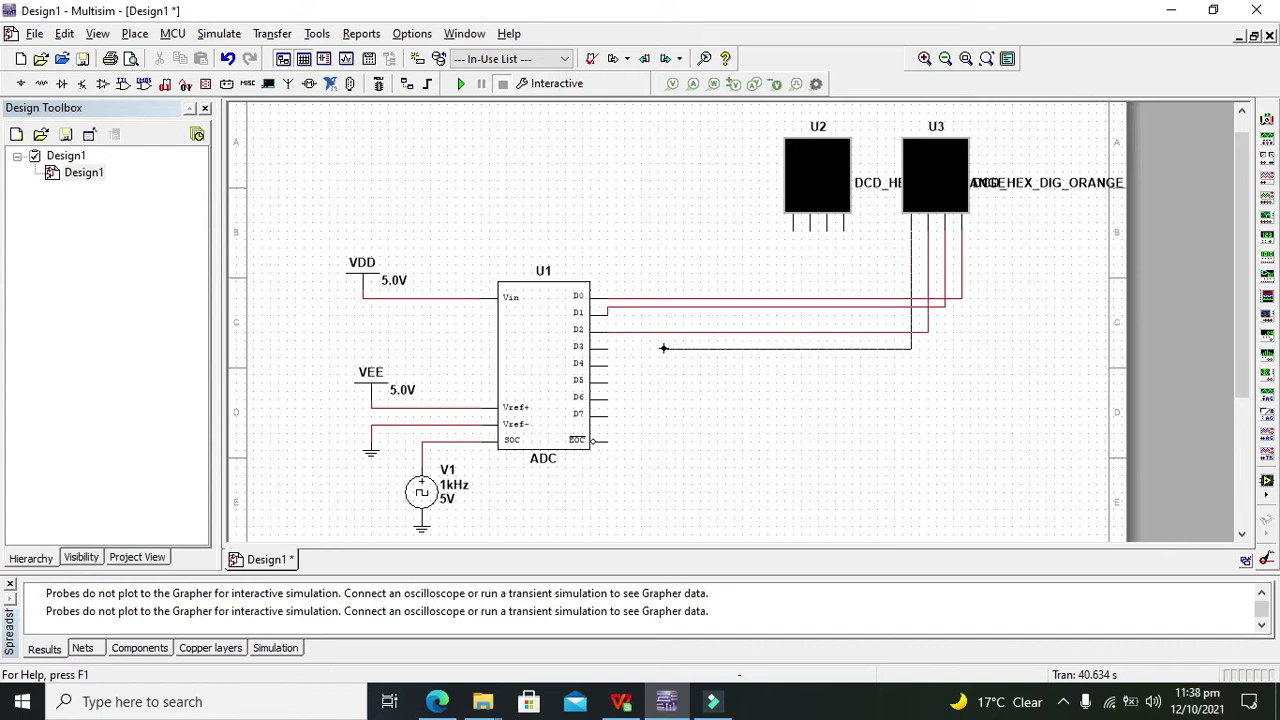
click(607, 348)
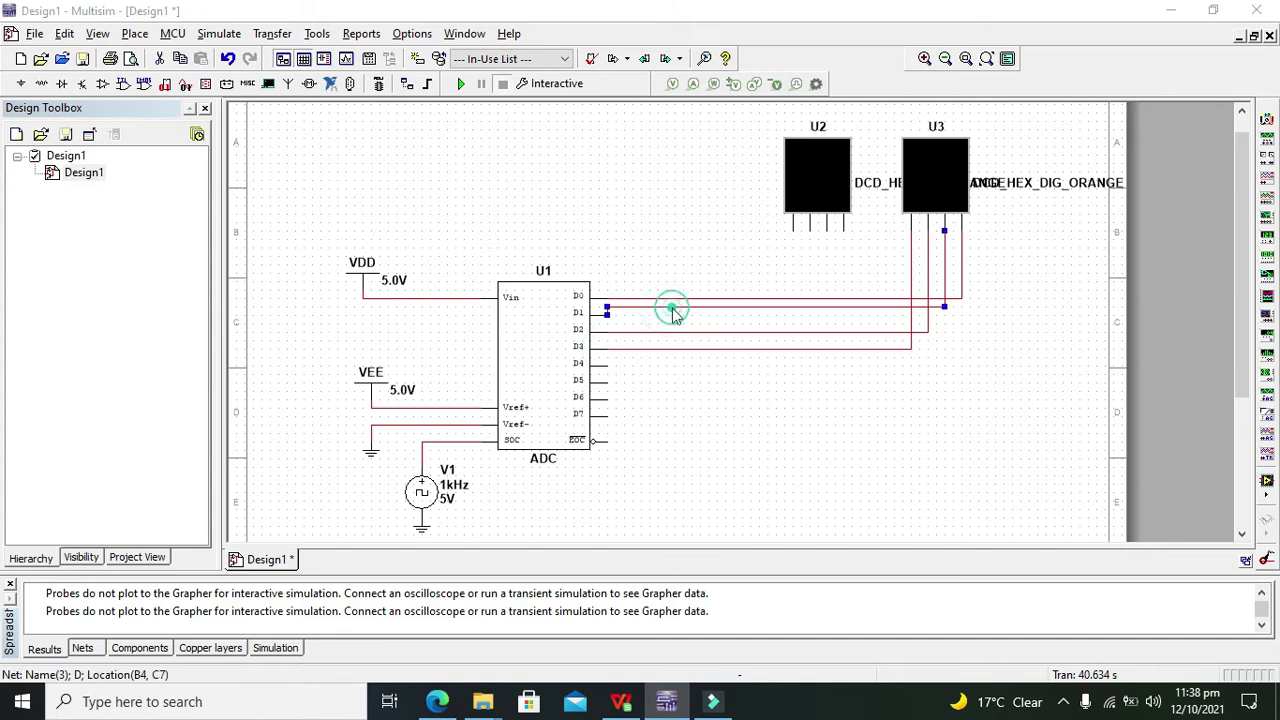
double_click(672, 312)
click(616, 606)
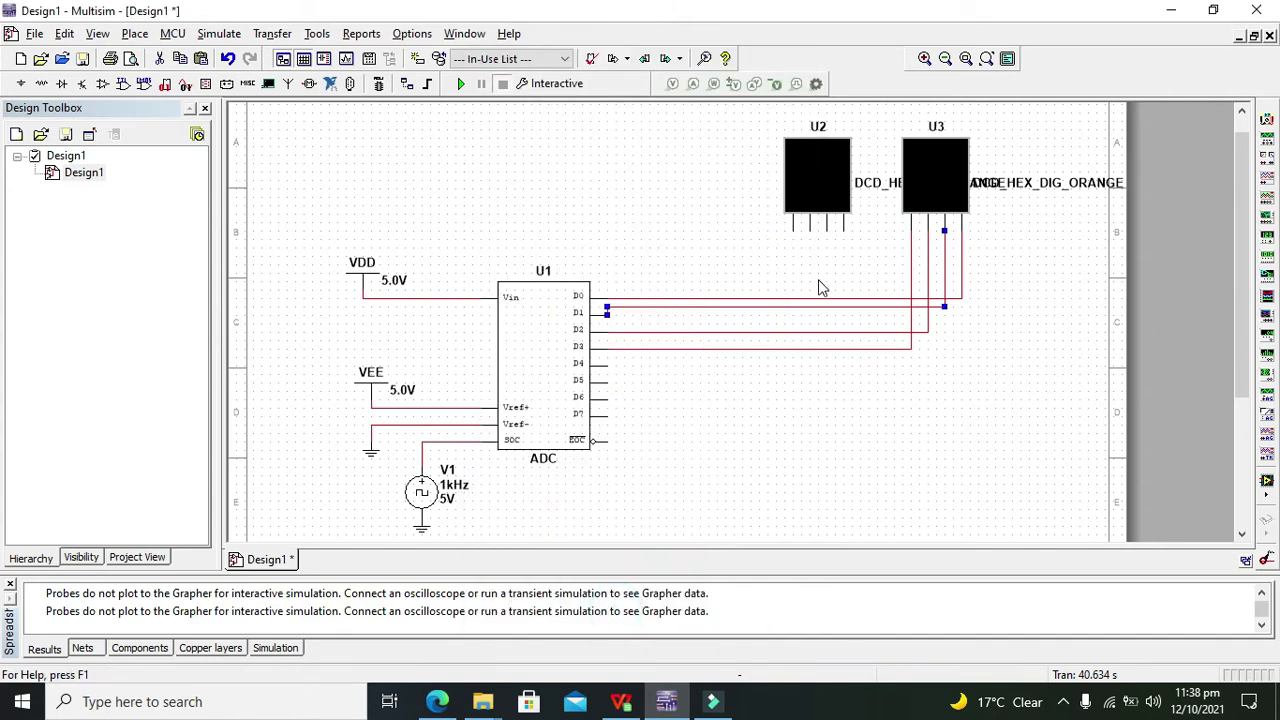
click(814, 286)
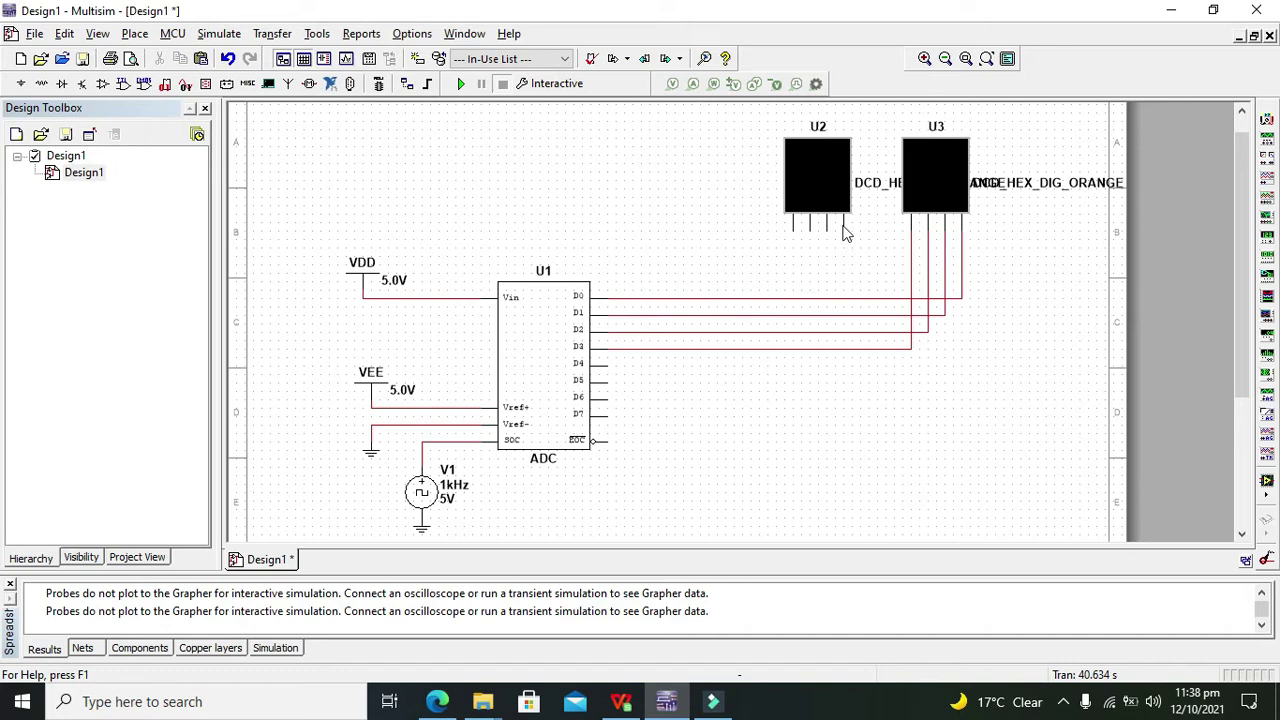
Wire U2's four pins, right to left, to ADC outputs D4, D5, D6 and D7.
click(842, 224)
click(818, 268)
click(843, 228)
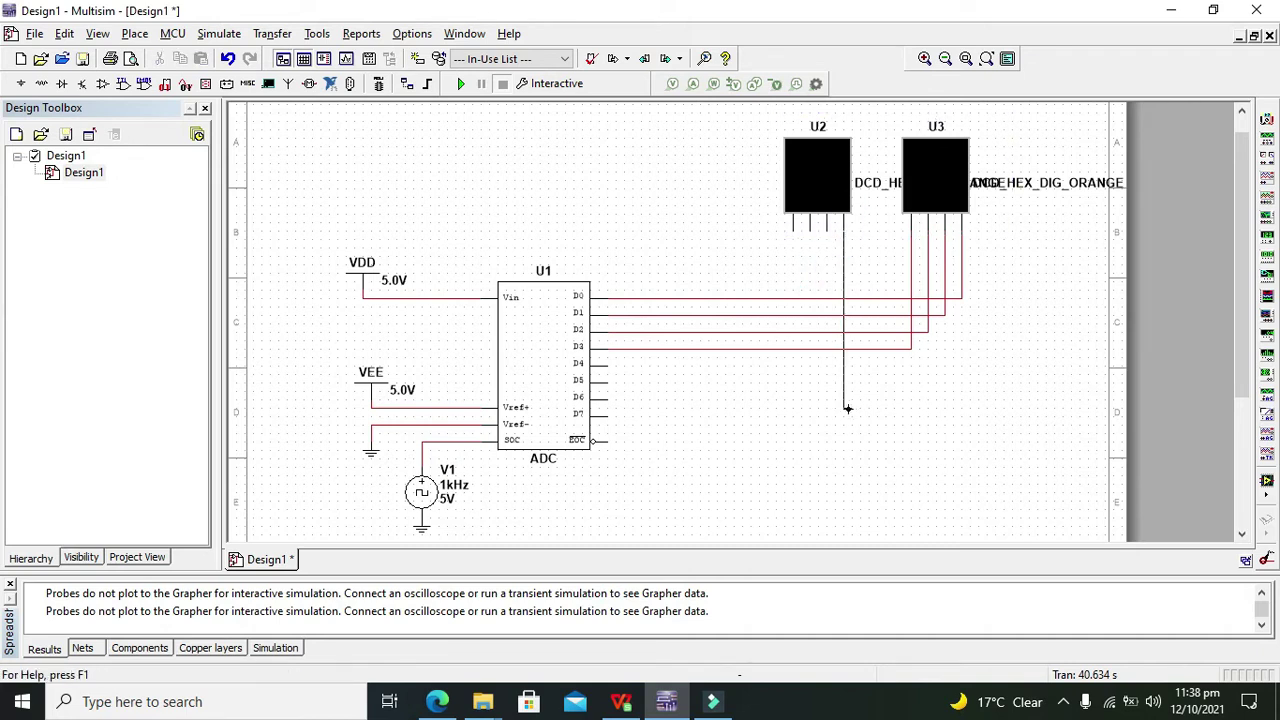
click(609, 364)
click(826, 229)
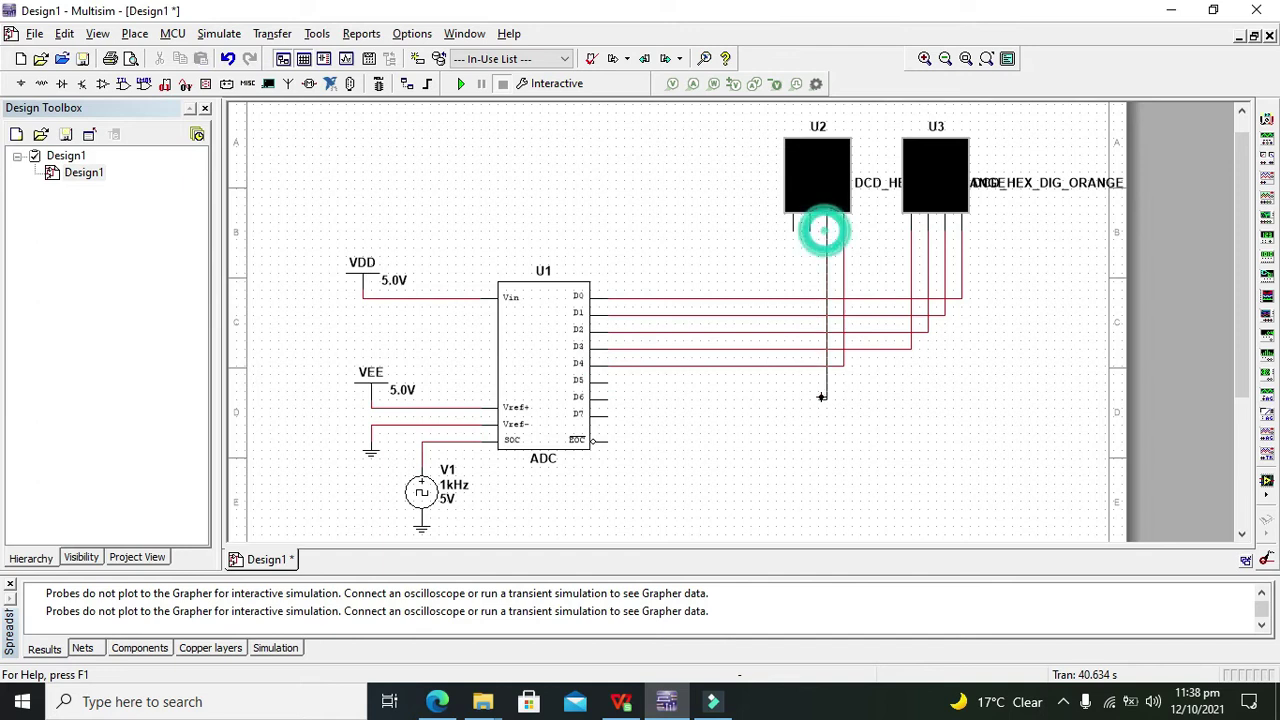
click(609, 380)
click(811, 227)
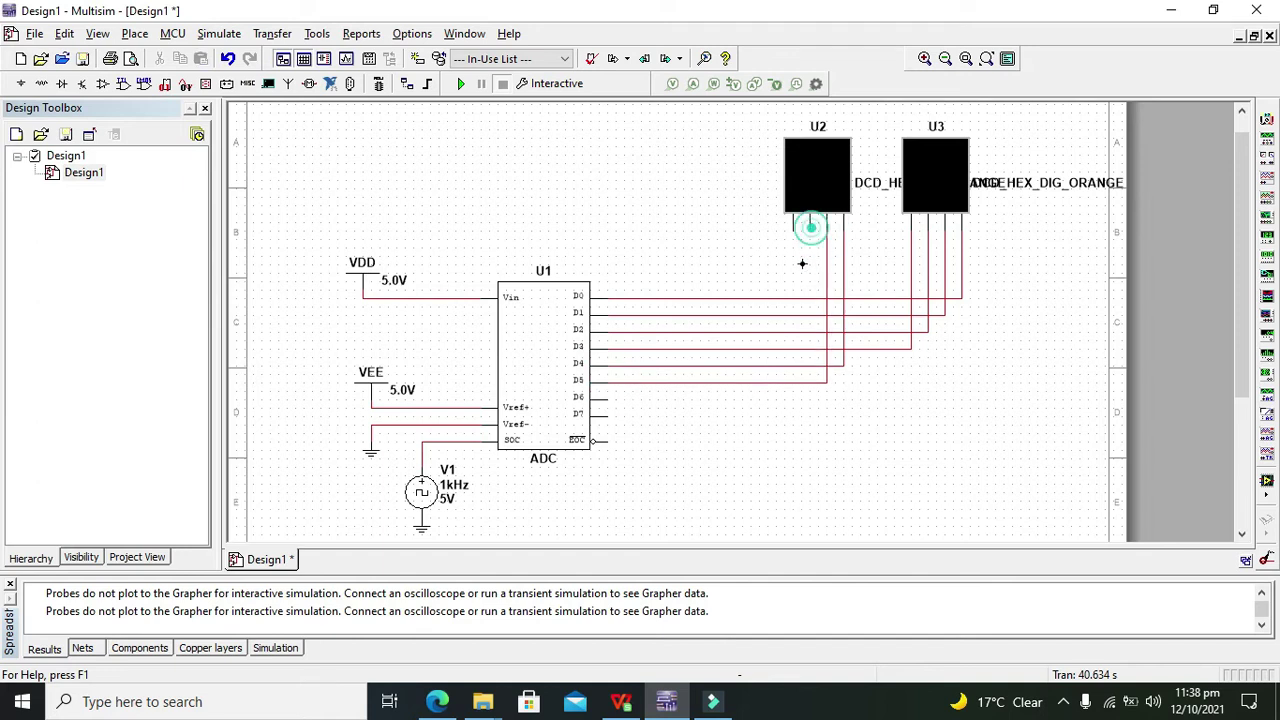
click(607, 397)
click(792, 229)
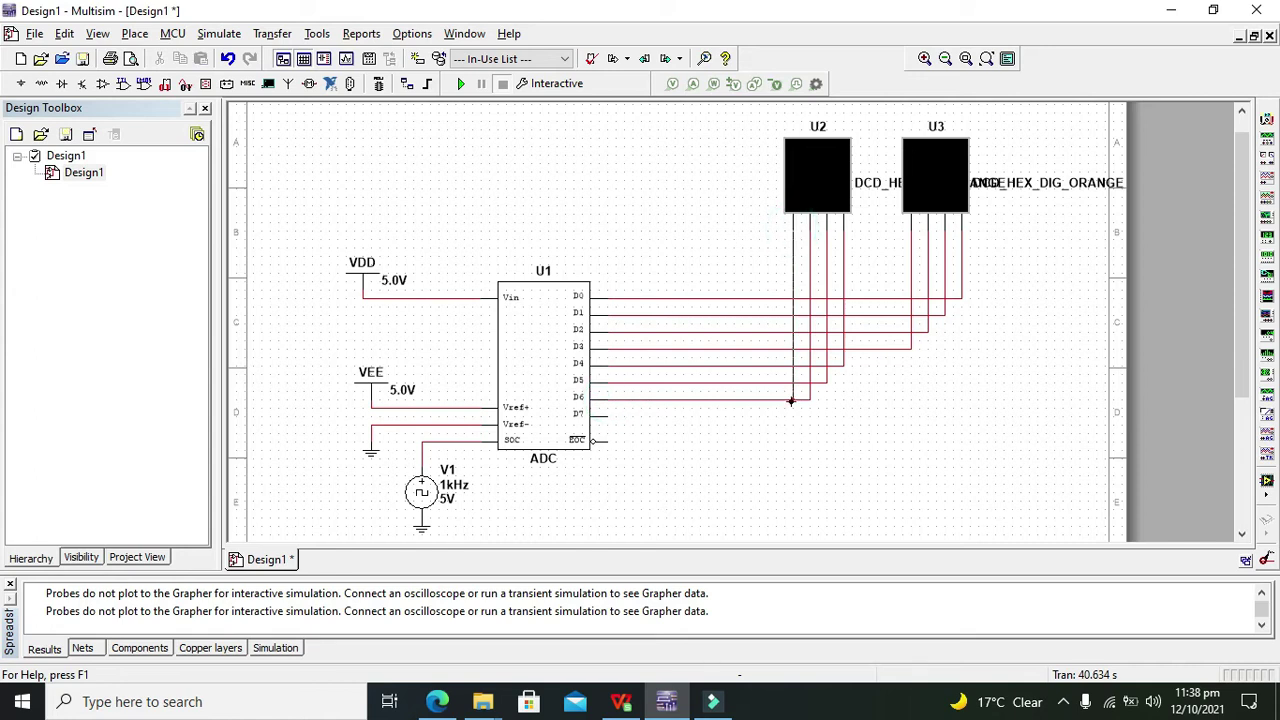
click(607, 414)
click(684, 477)
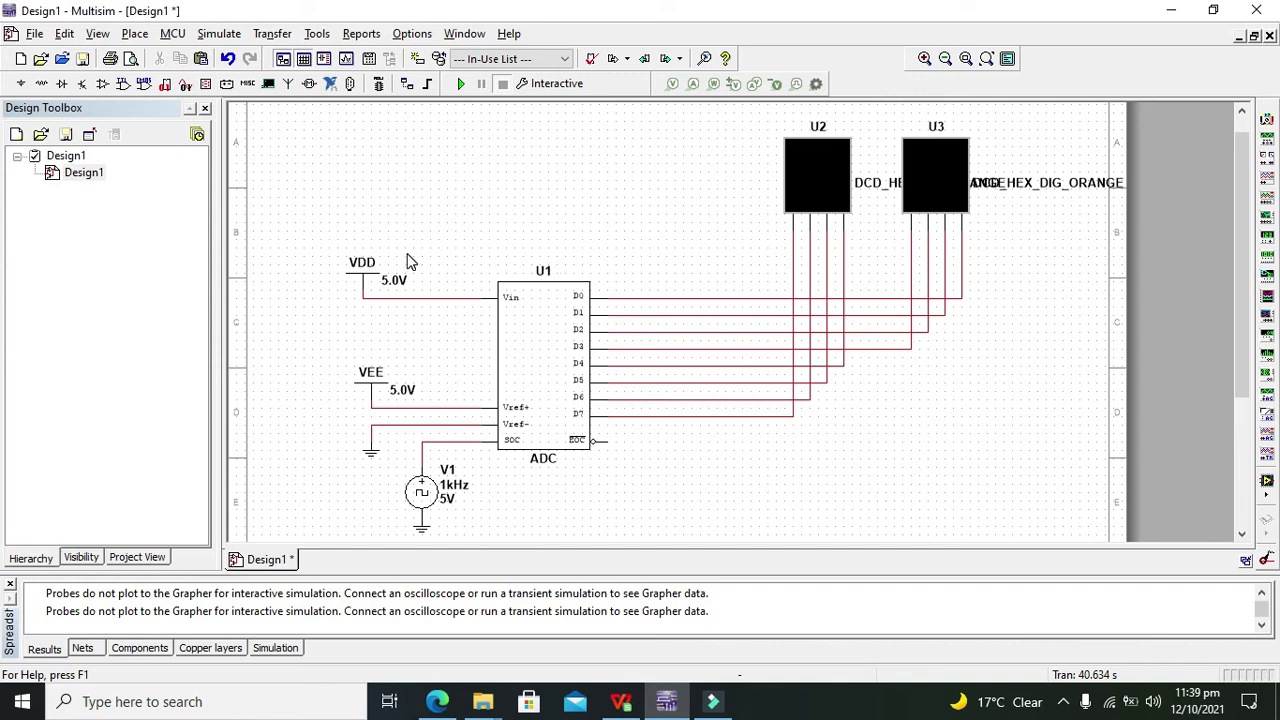
Change VDD's voltage from 5.0 to 1 V and run the simulation, both displays reading 3.
double_click(366, 288)
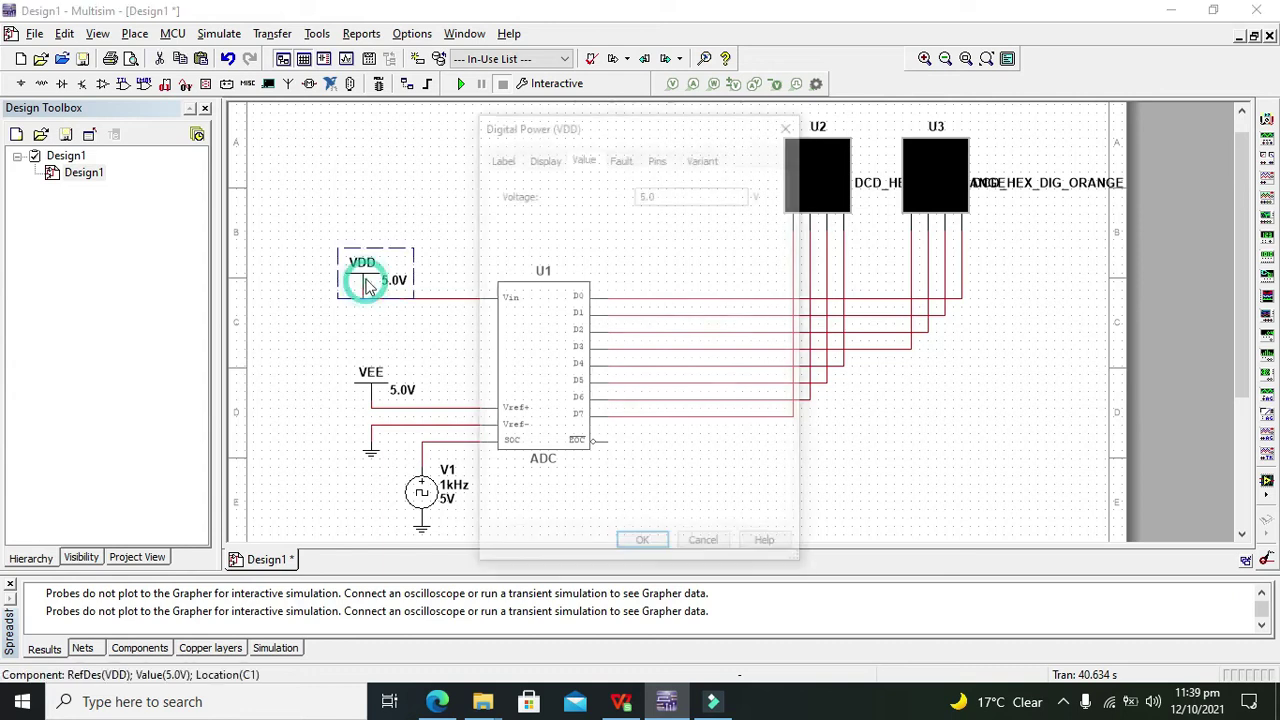
drag(663, 193, 600, 193)
text(1)
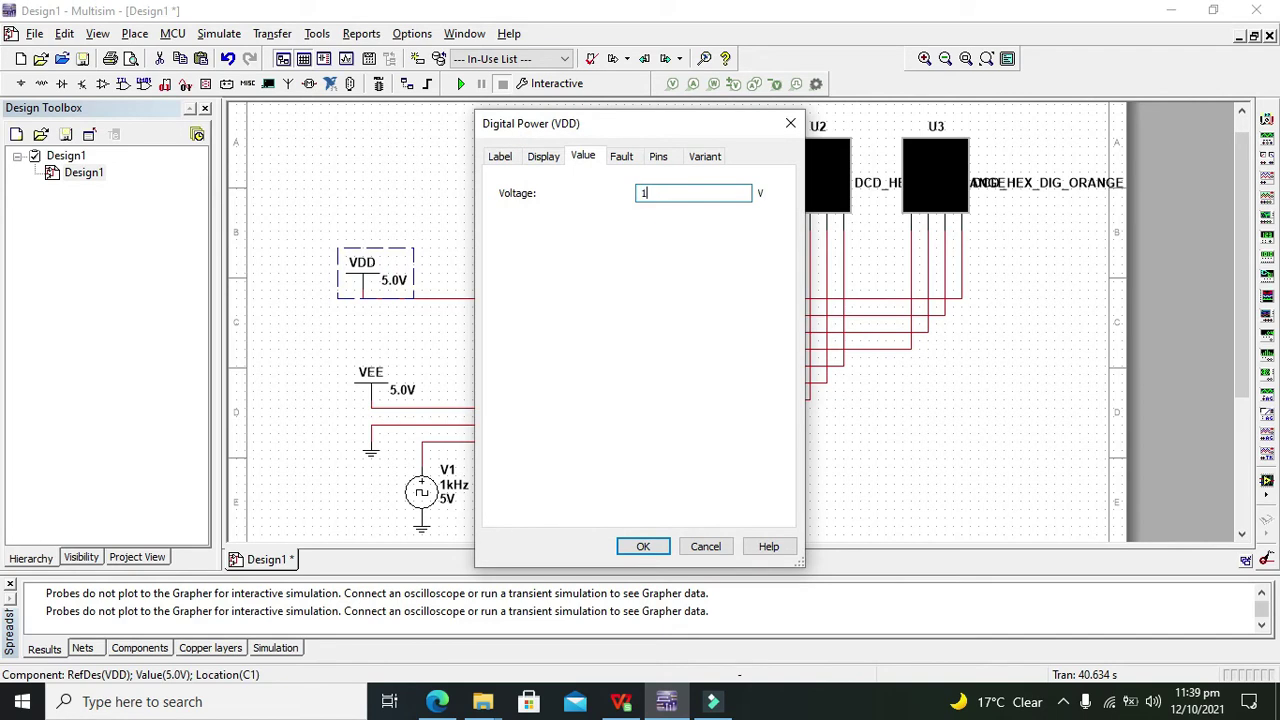
click(646, 546)
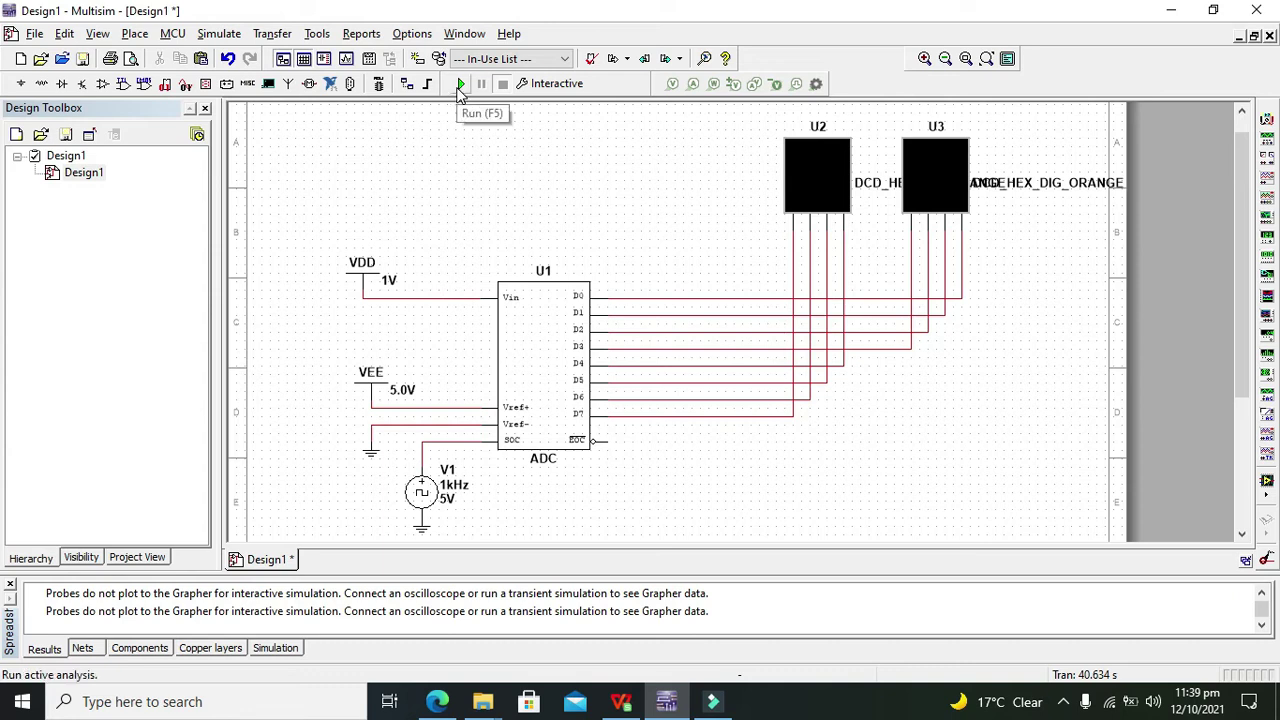
click(460, 85)
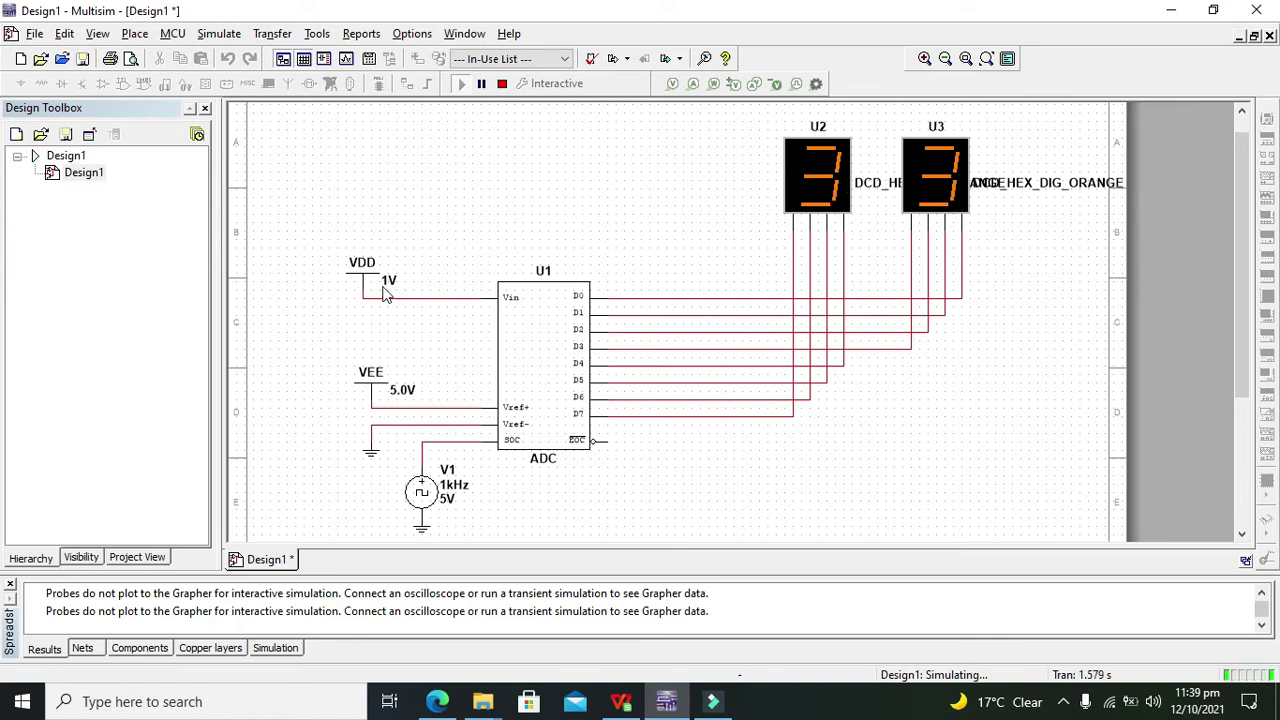
Stop the simulation, set VDD to 1.5 V and rerun, displays showing 4C.
click(502, 84)
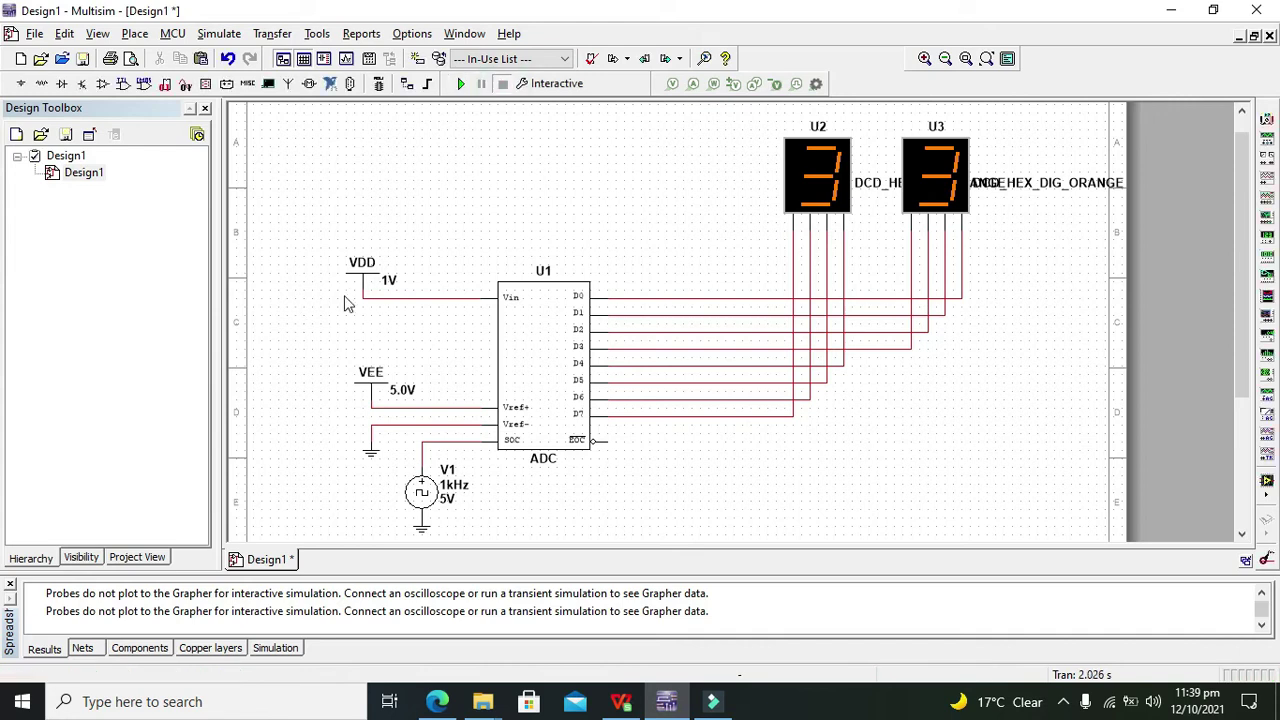
double_click(366, 278)
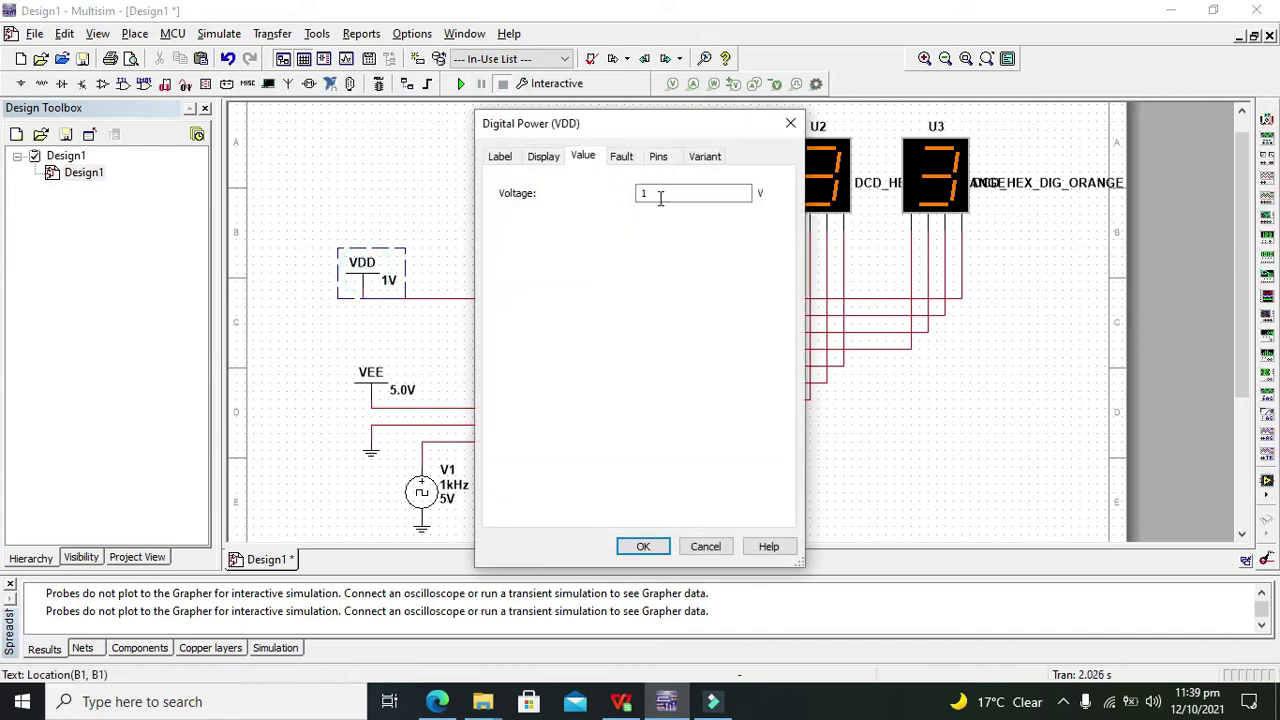
click(659, 196)
text(.5)
key(Return)
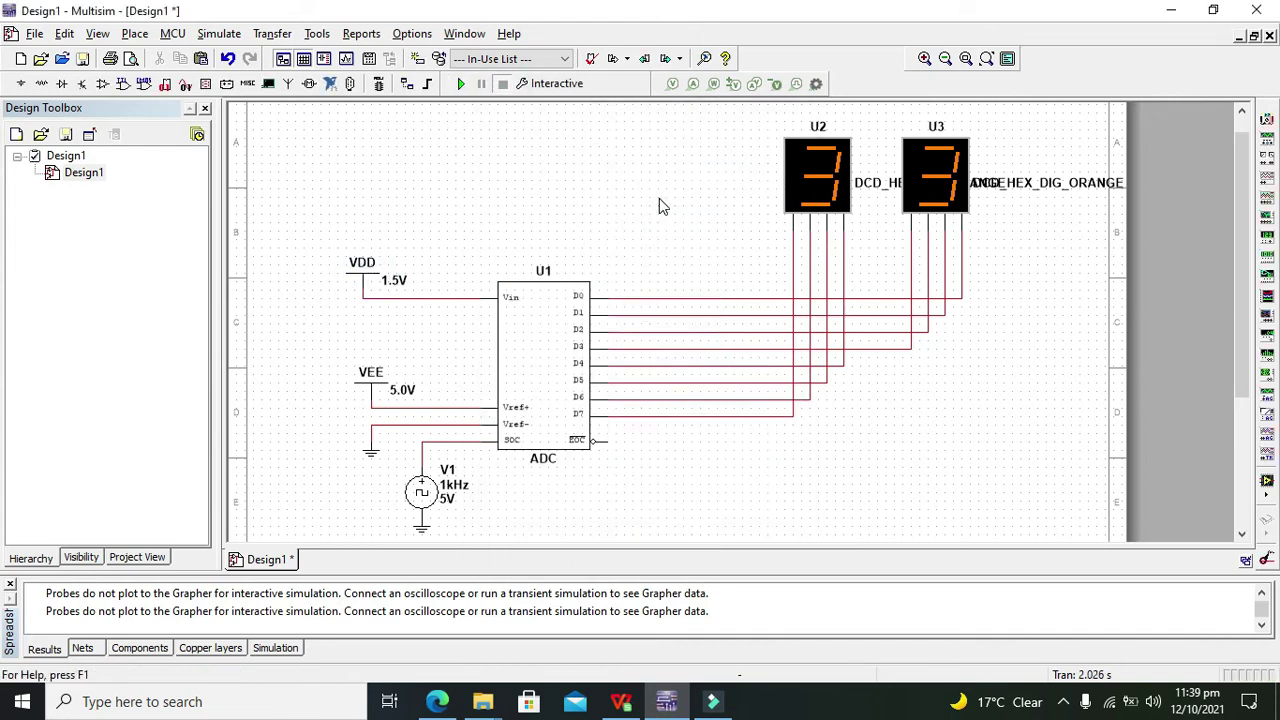
click(461, 84)
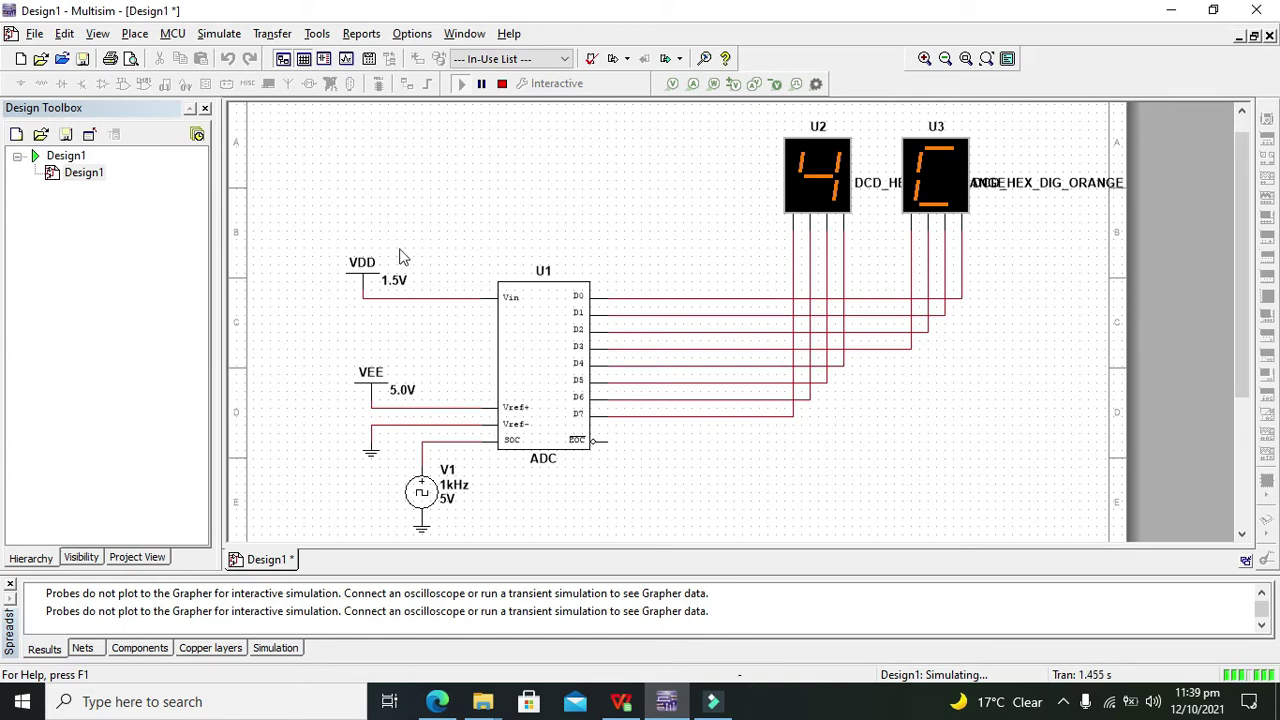
Replace VDD's 1.5 voltage value with 3 V.
click(368, 283)
double_click(368, 283)
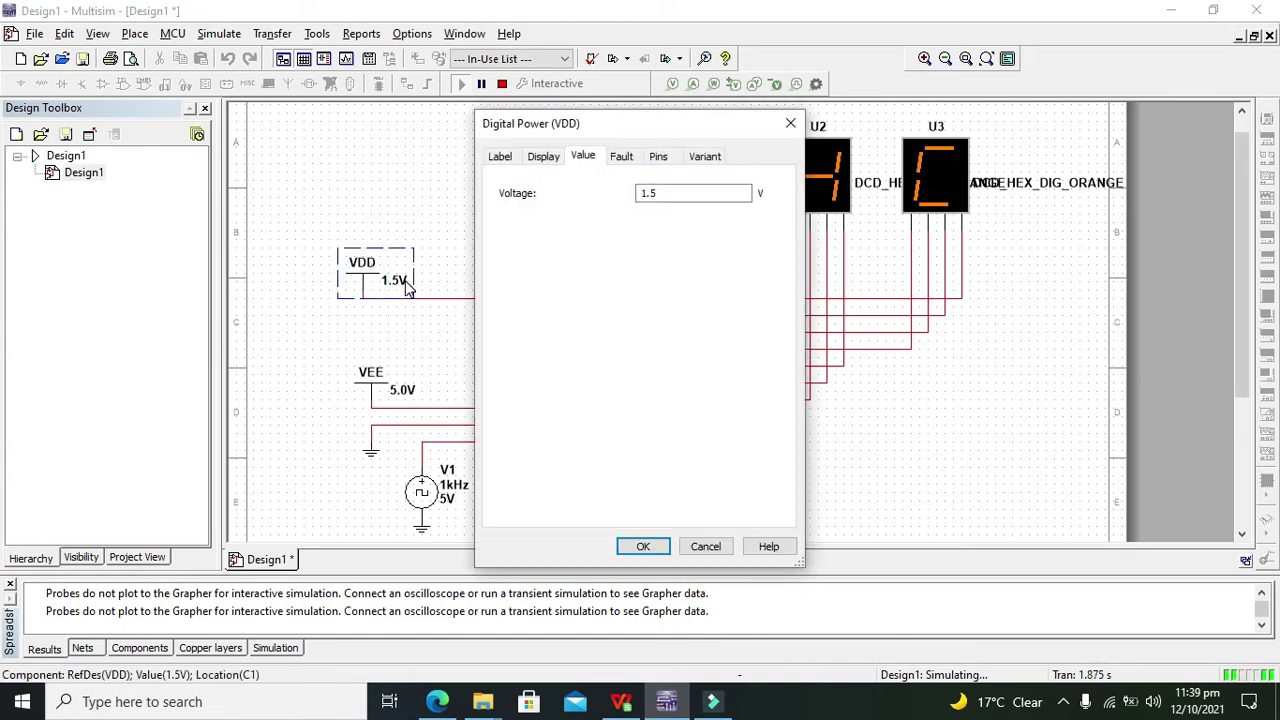
drag(676, 190, 600, 207)
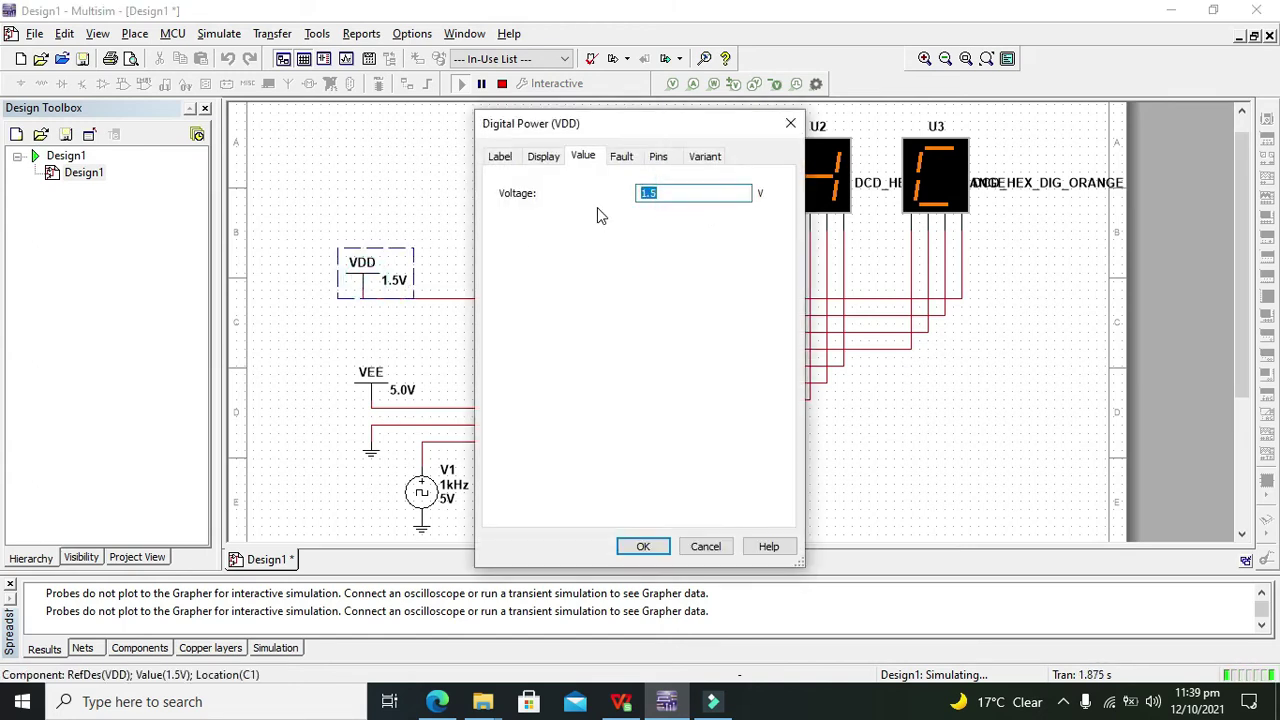
text(3)
click(646, 545)
Restart the simulation at 3 V VDD, the displays reading 99.
click(884, 382)
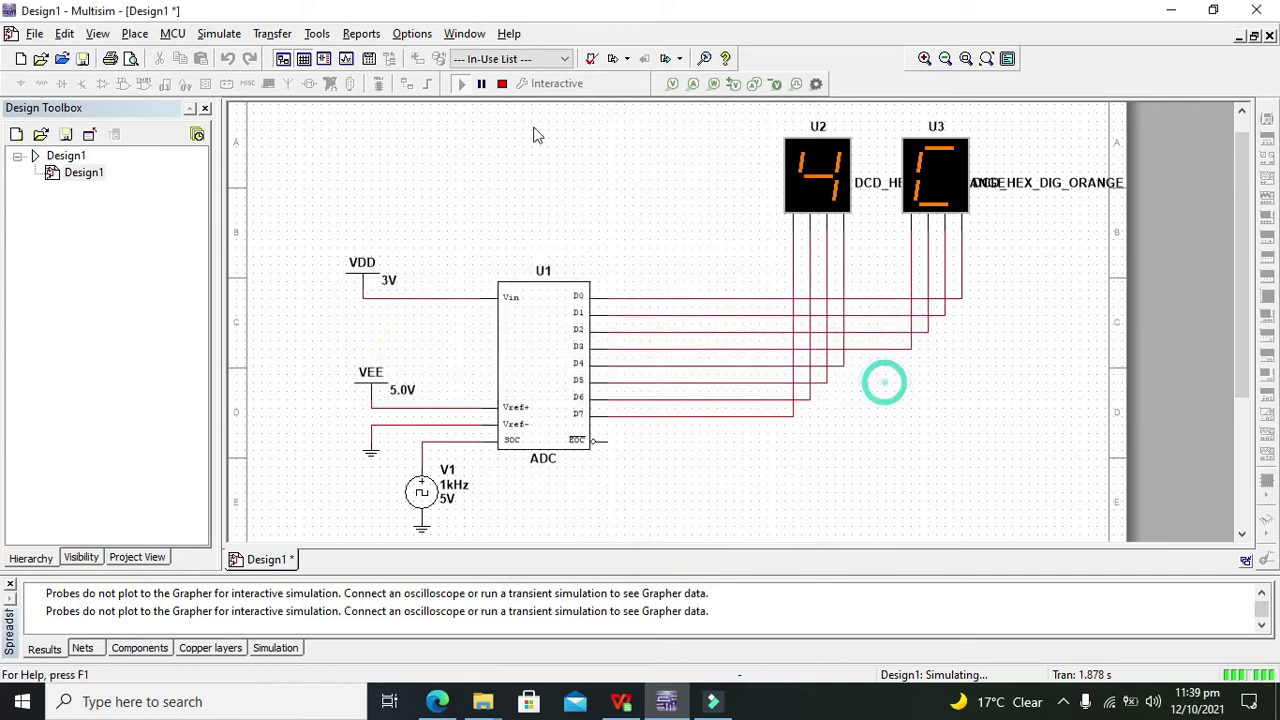
click(502, 83)
click(461, 84)
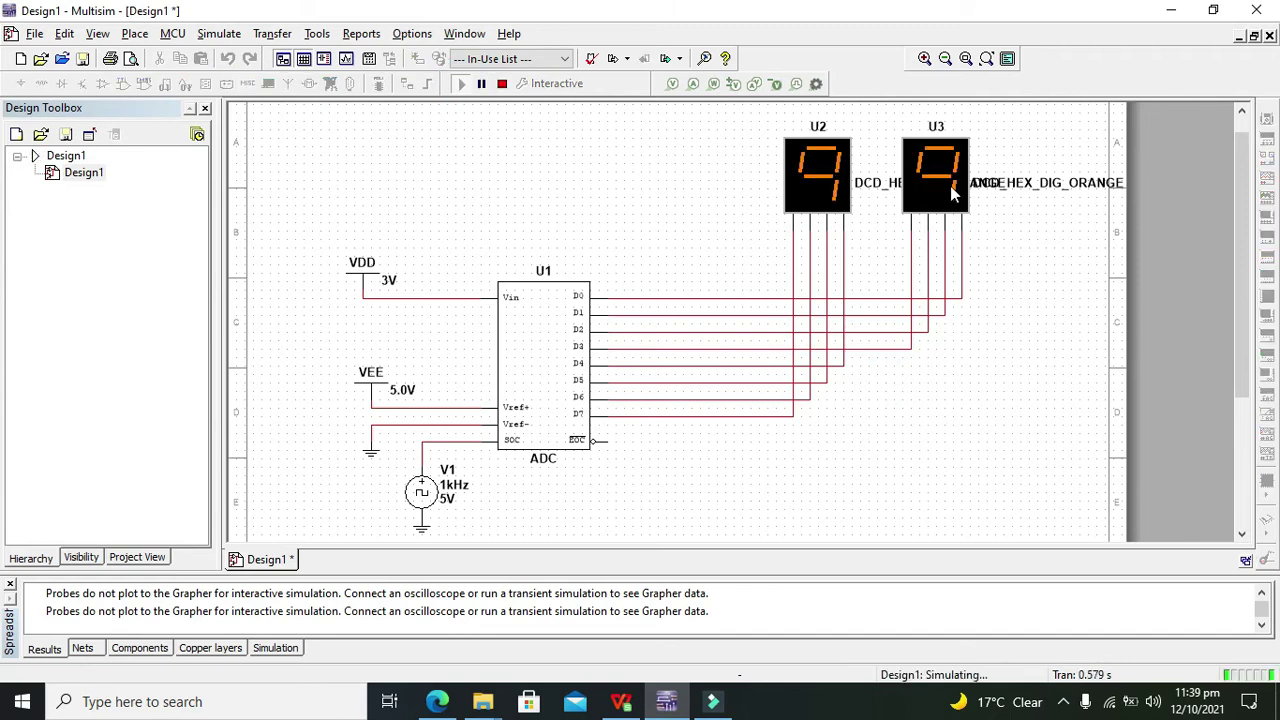
Set VDD to 5 V and rerun the simulation so both displays read FF.
double_click(358, 280)
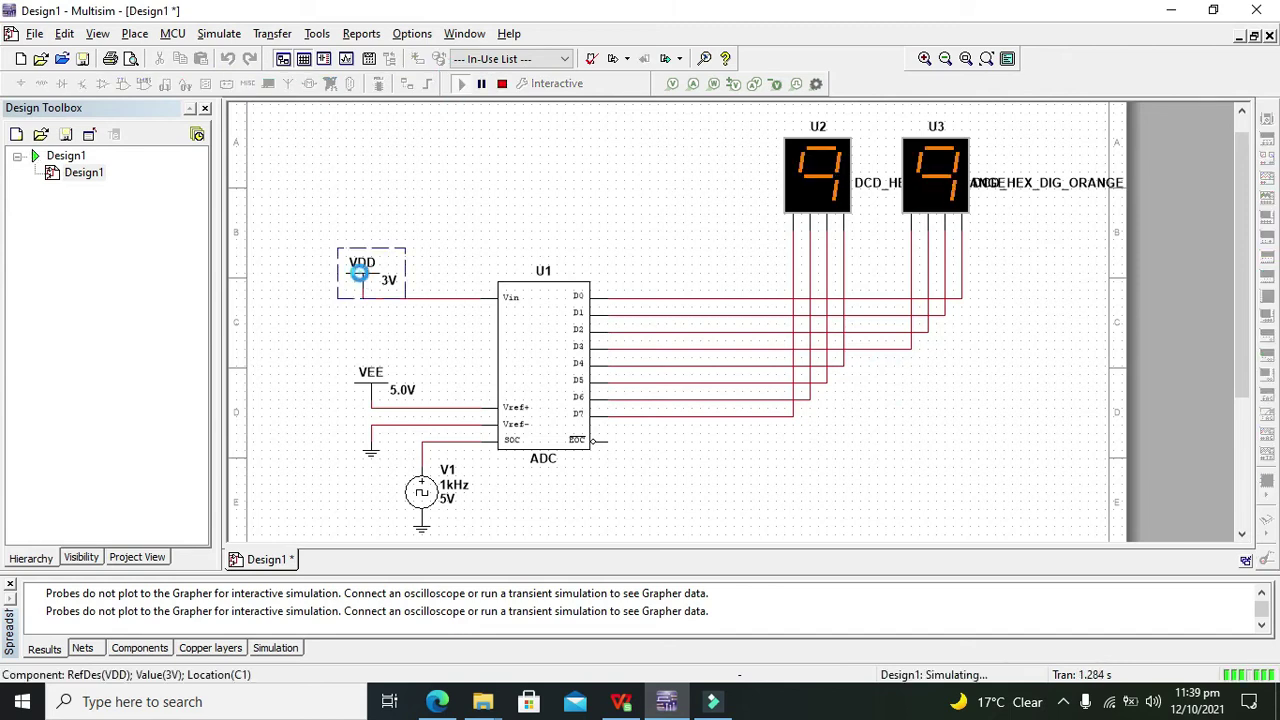
double_click(645, 194)
text(5)
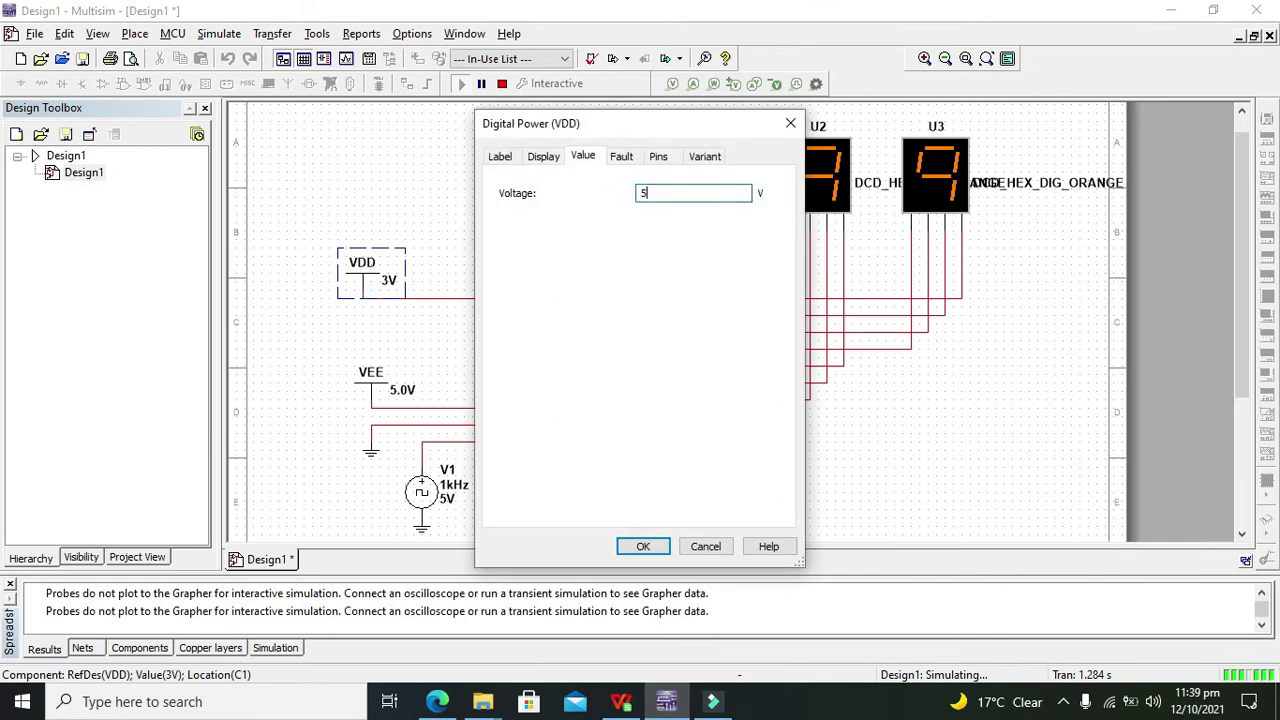
click(643, 546)
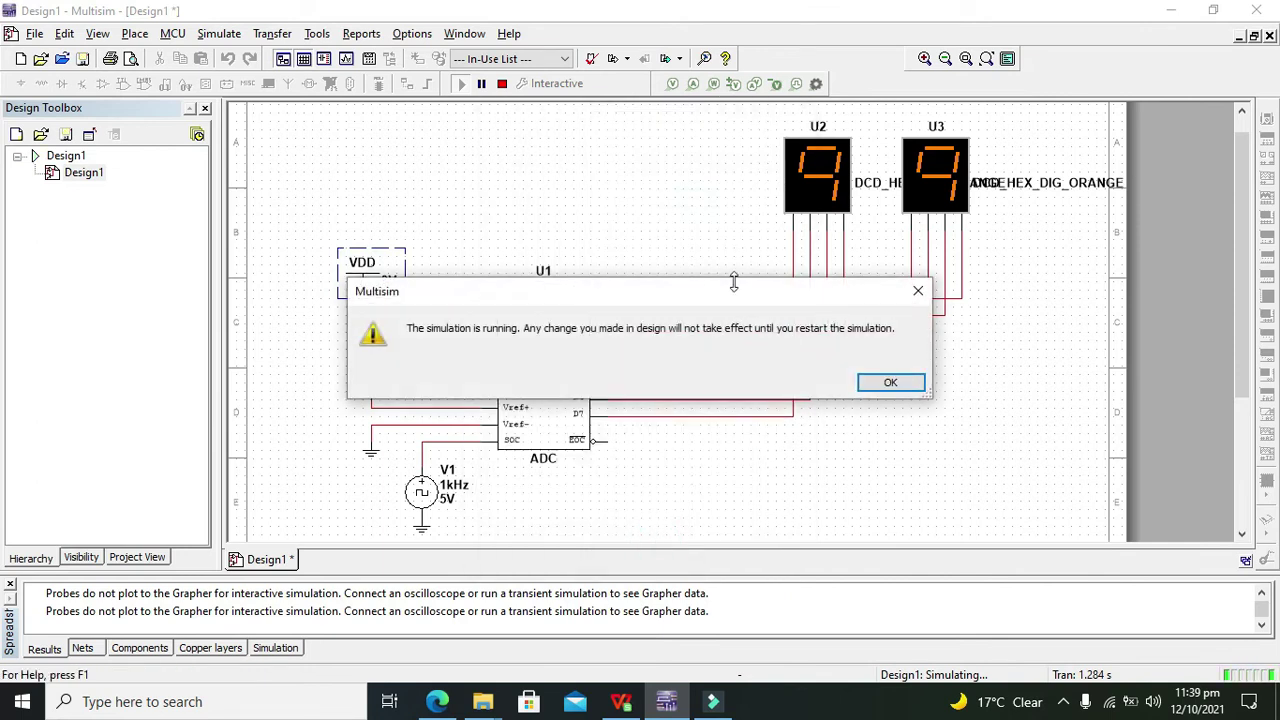
click(893, 390)
click(502, 84)
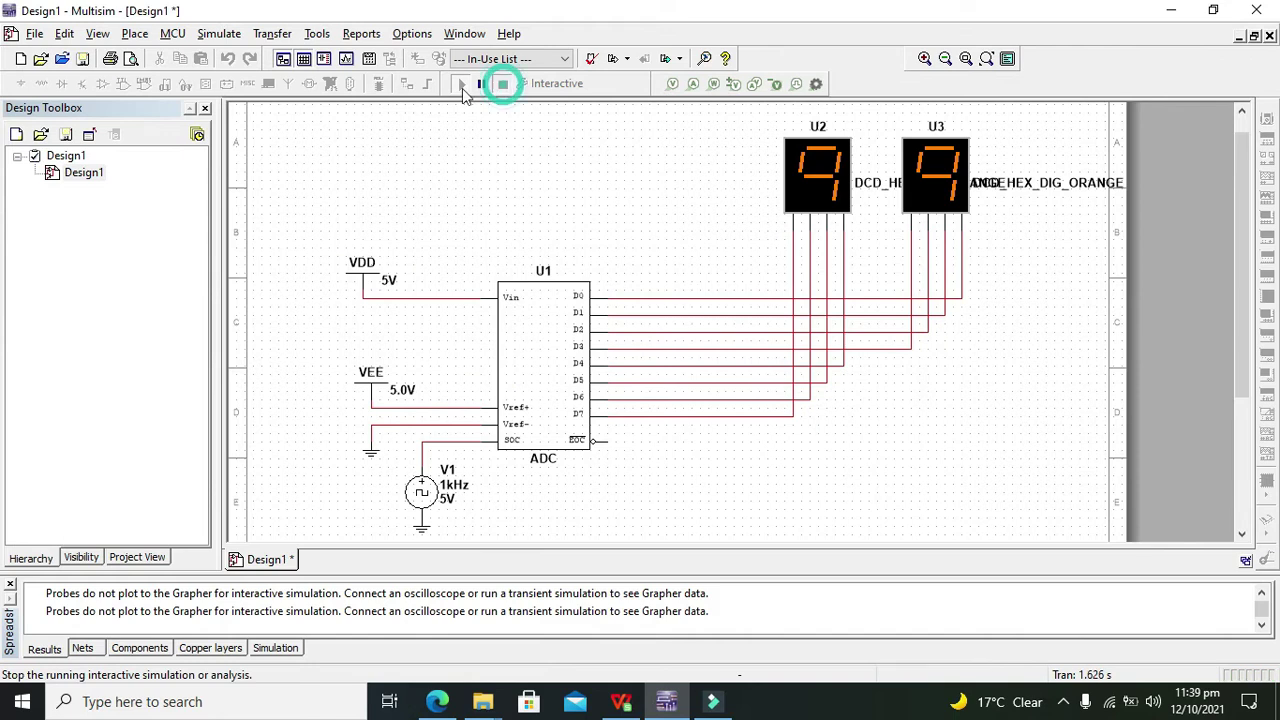
click(460, 84)
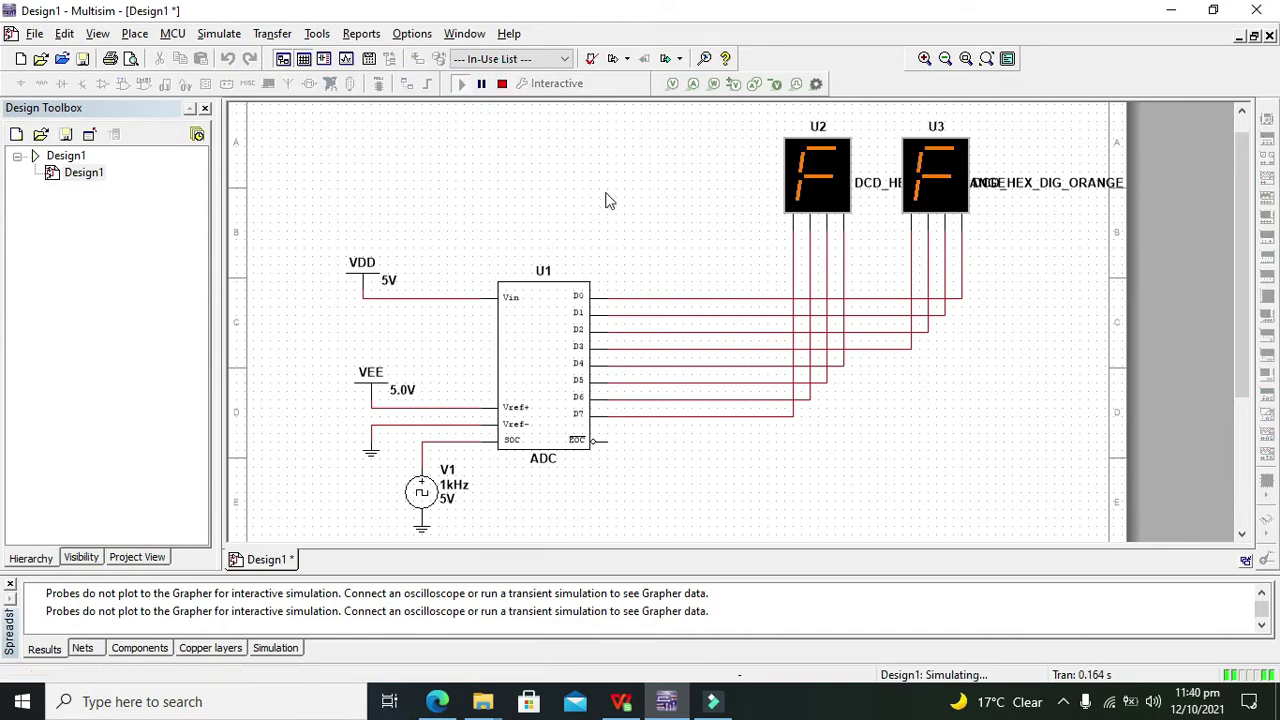
Change VDD's voltage to 4.7 V and dismiss the simulation warning.
double_click(370, 280)
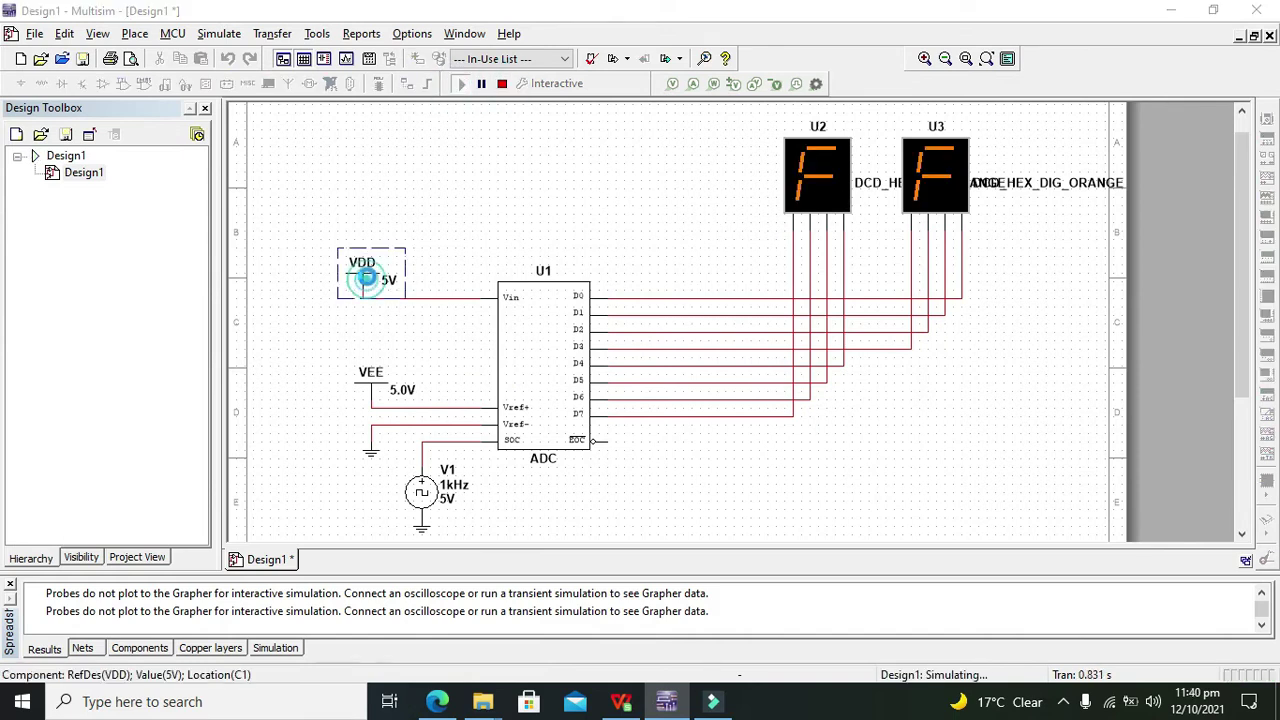
double_click(665, 193)
key(BackSpace)
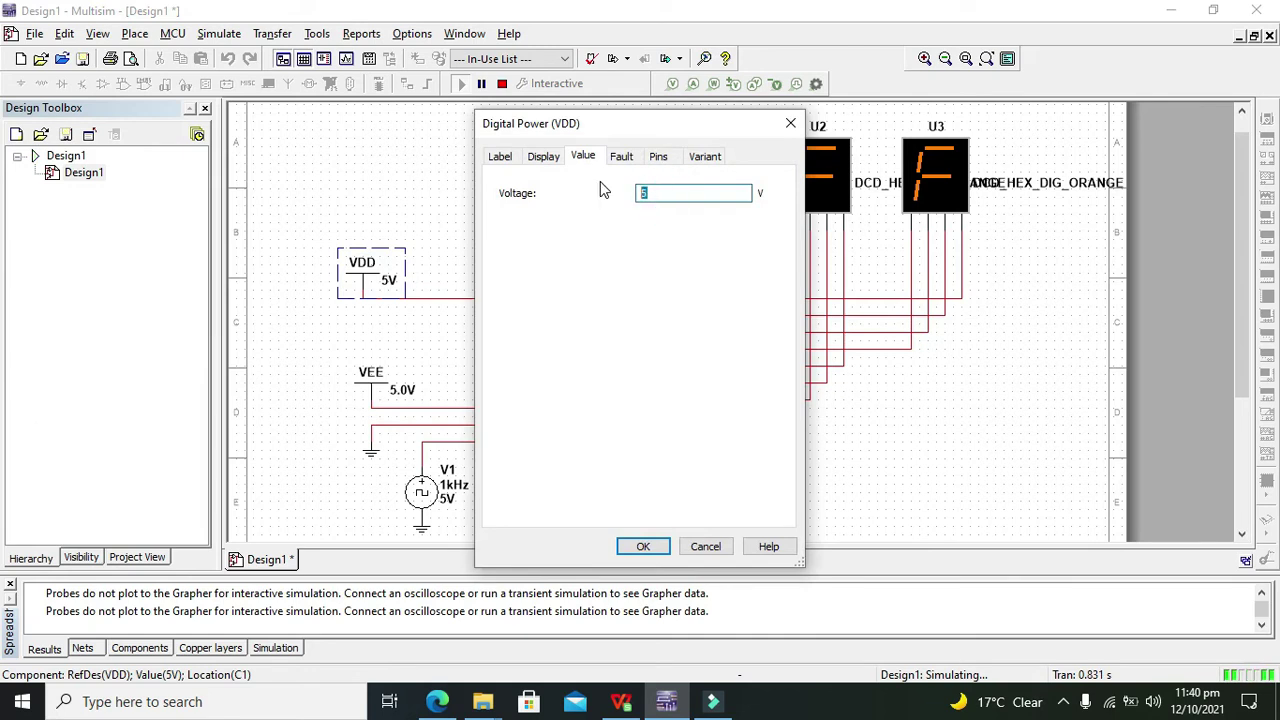
text(4.7)
click(643, 546)
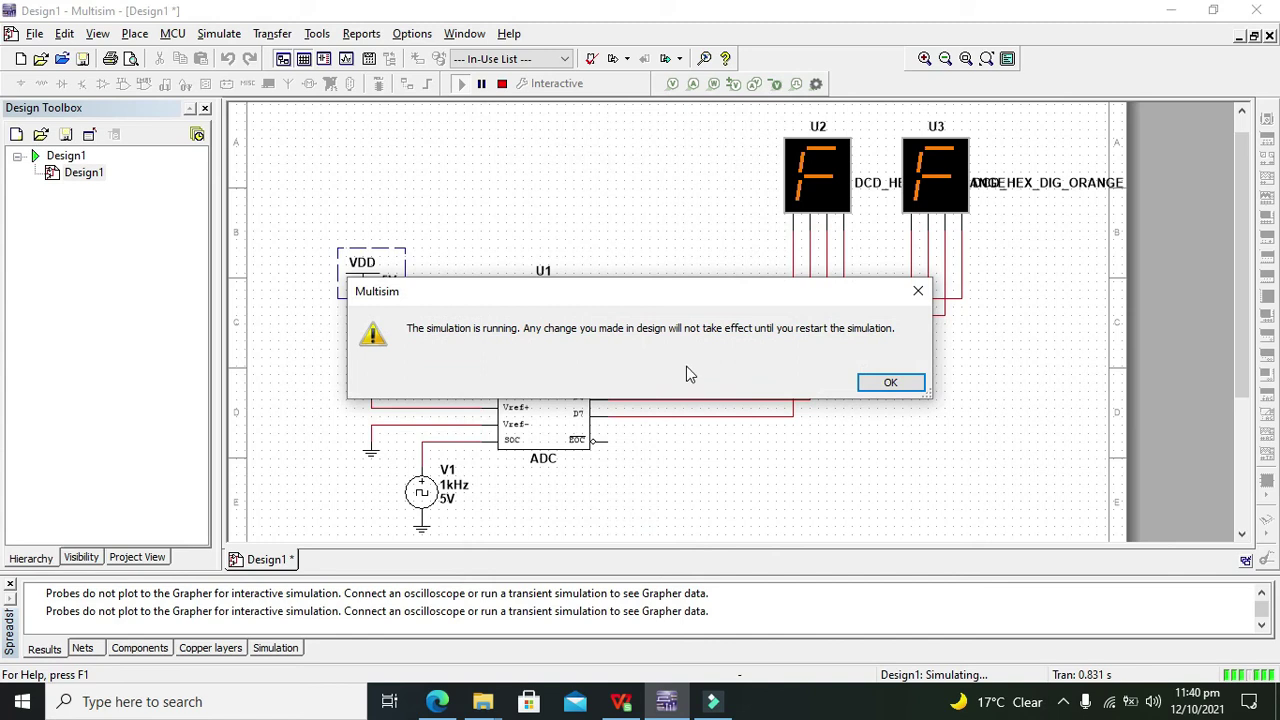
click(889, 379)
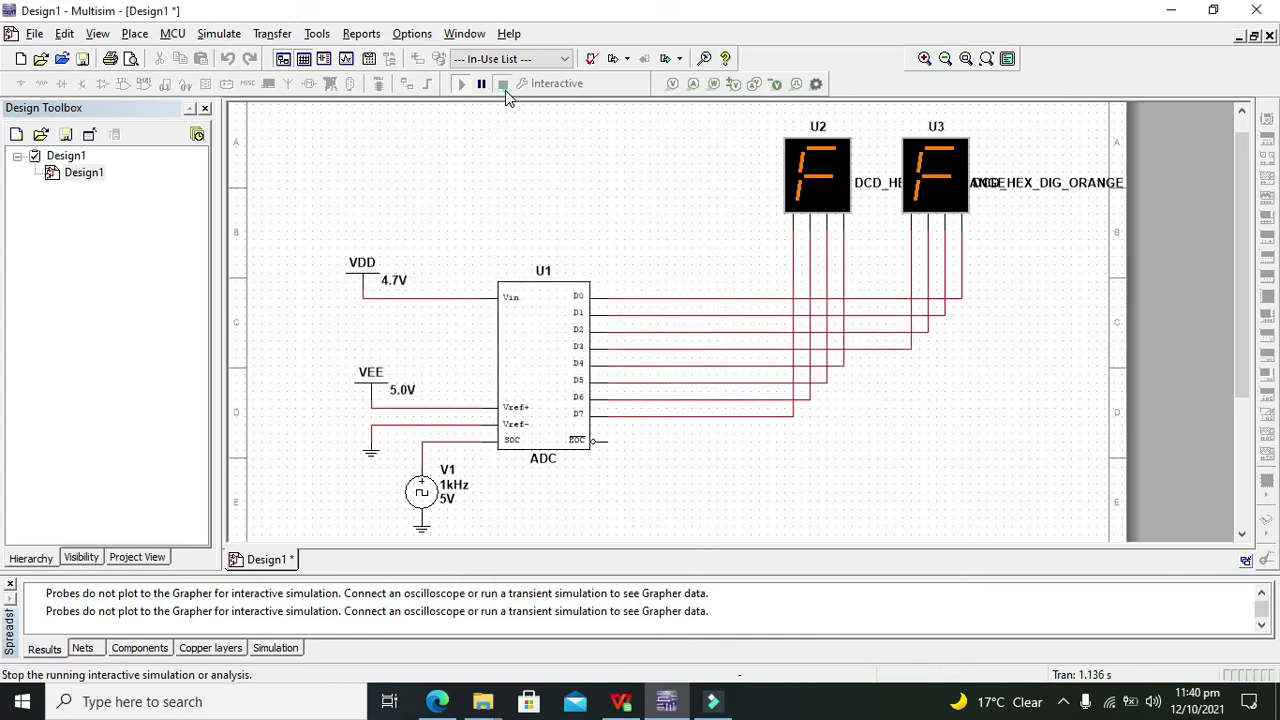
Change the VDD source from 4.7 V to 4.6 V and restart the simulation so the displays show Eb.
click(502, 84)
click(464, 83)
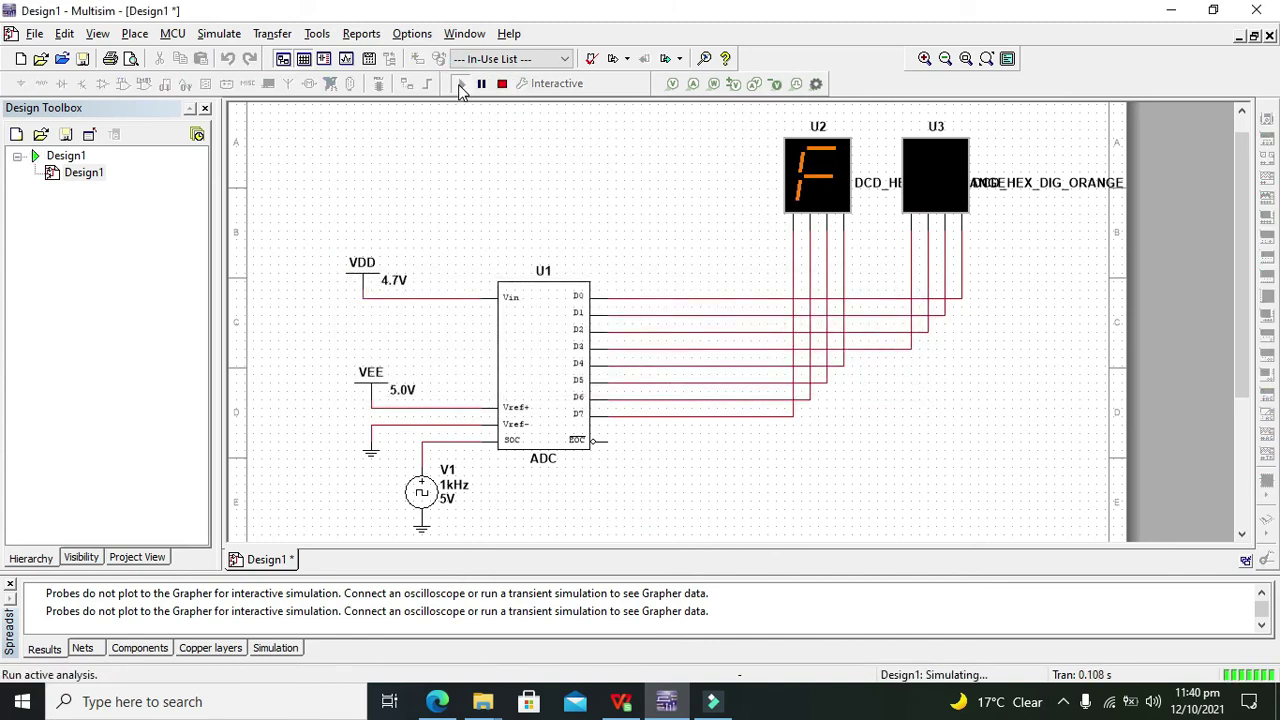
double_click(365, 283)
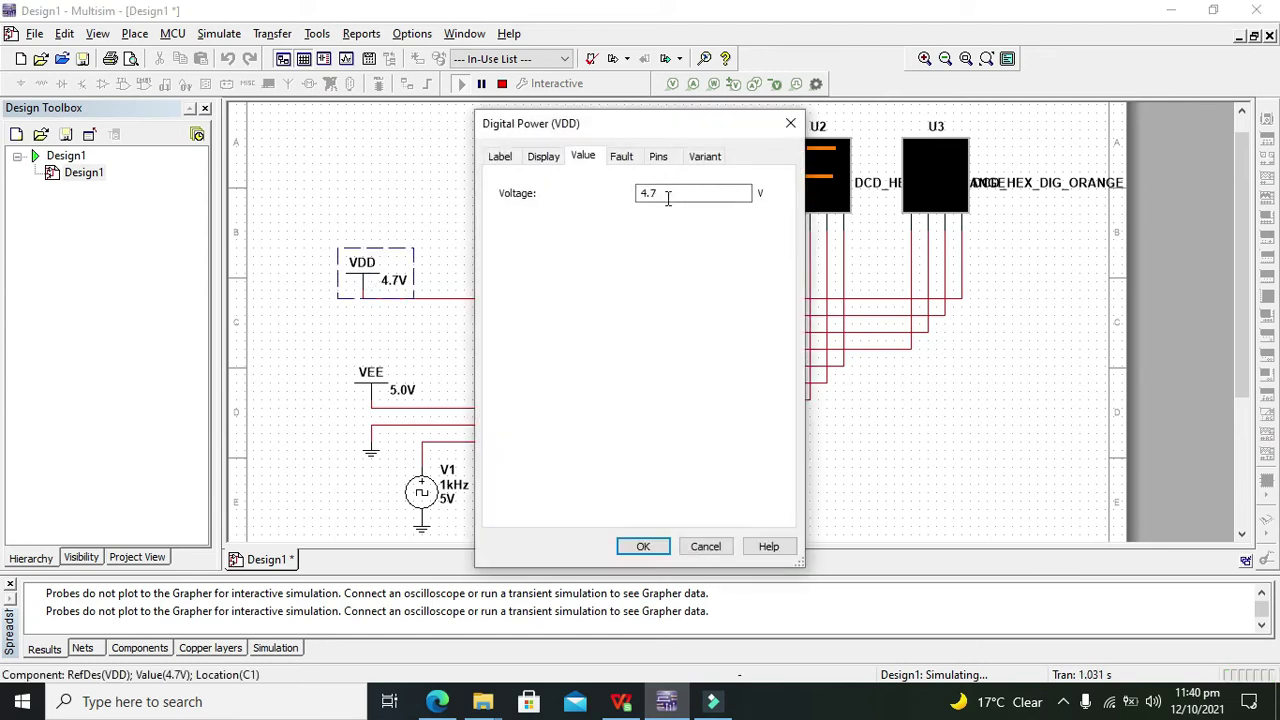
double_click(653, 193)
text(6)
click(641, 546)
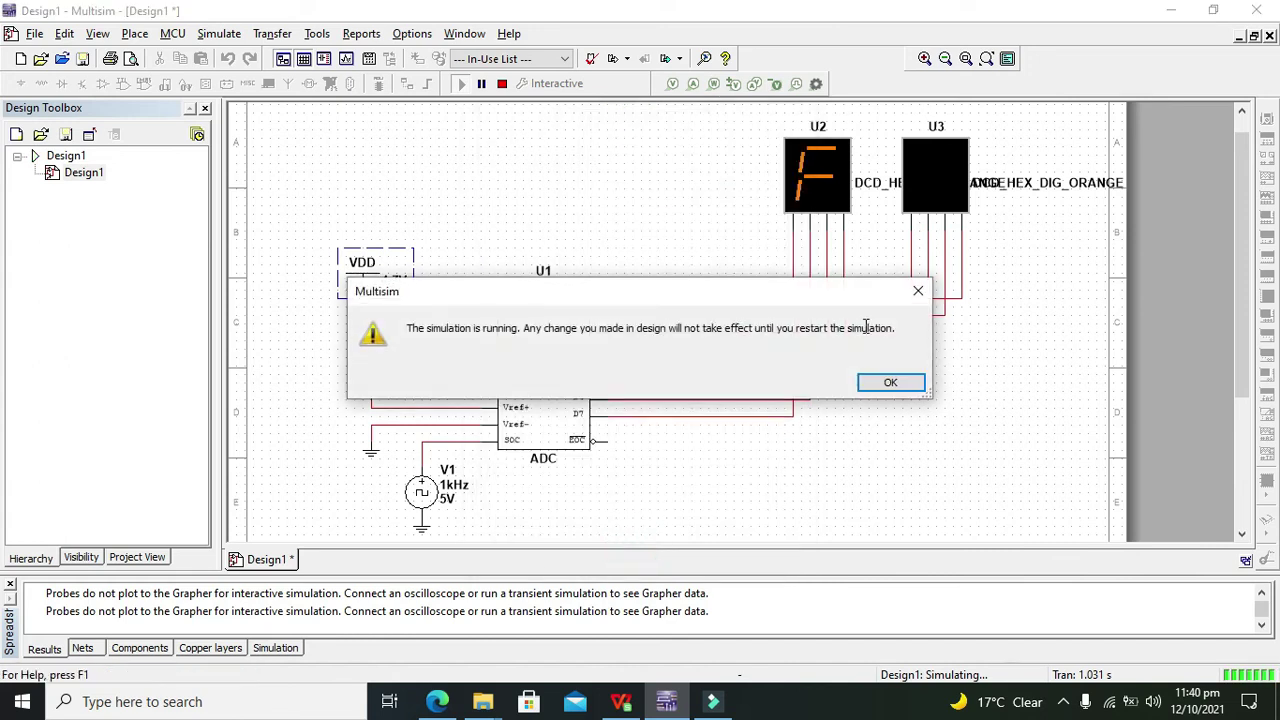
click(903, 386)
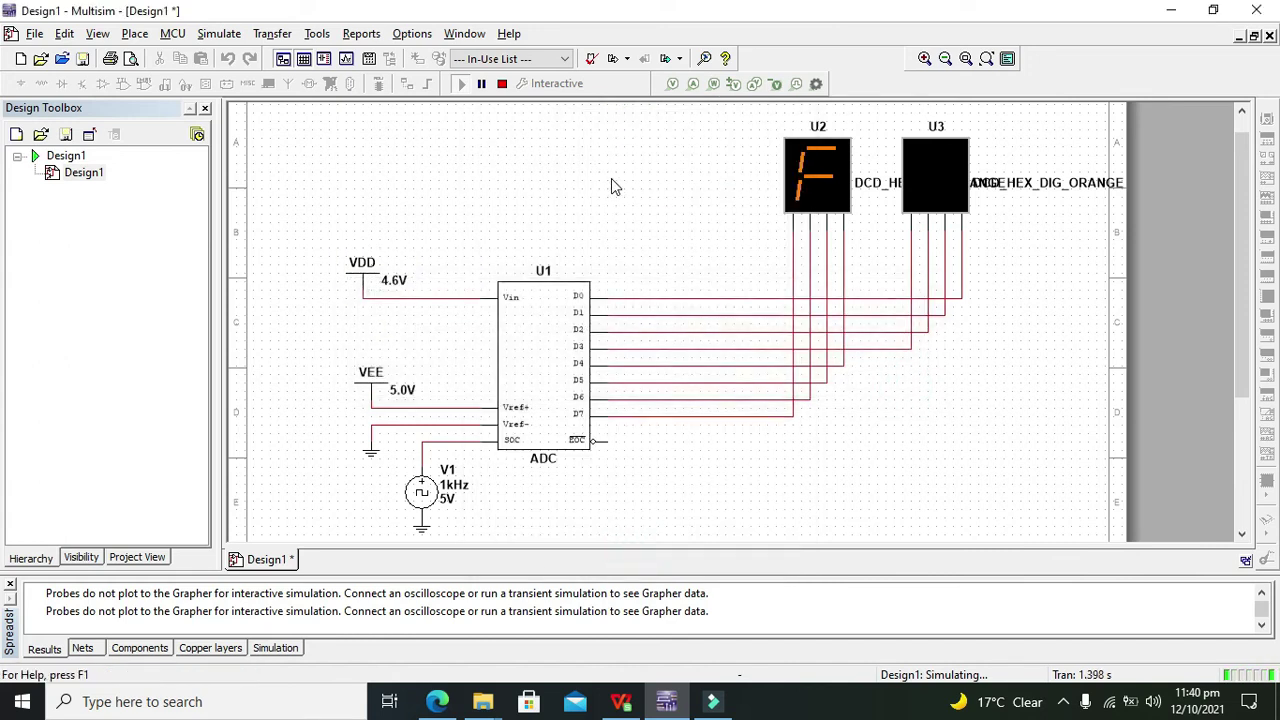
click(502, 84)
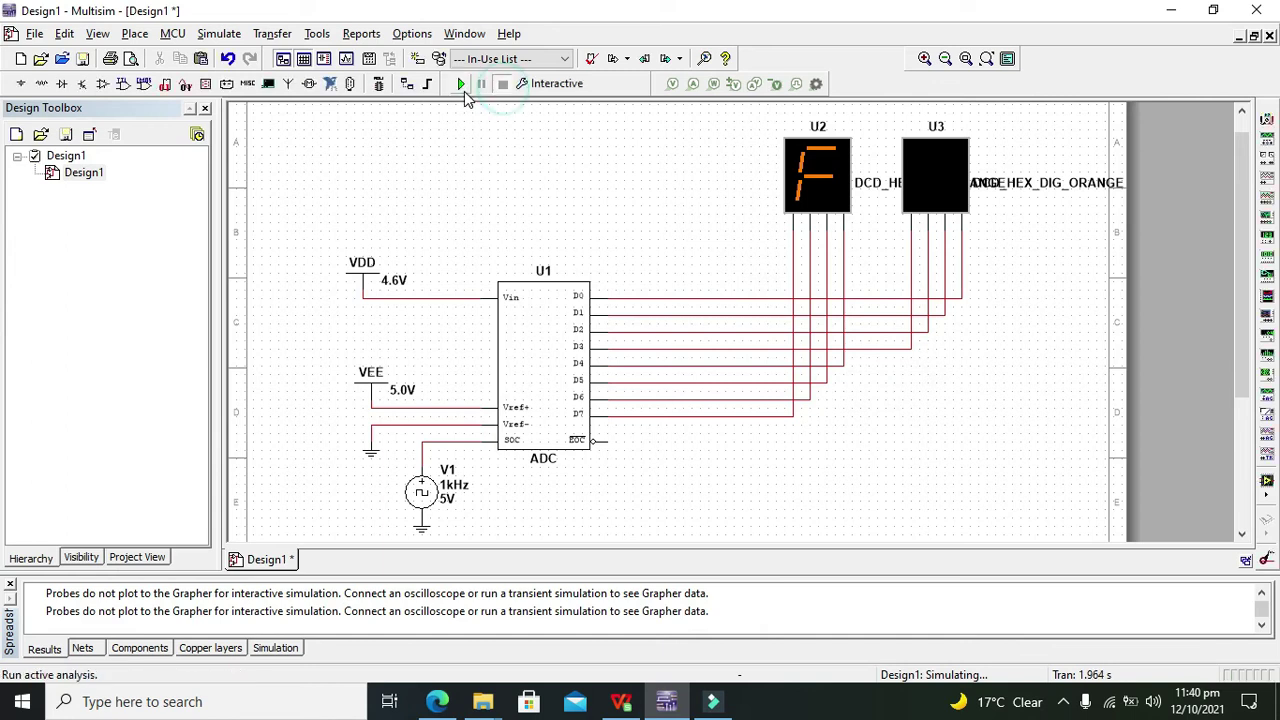
click(462, 86)
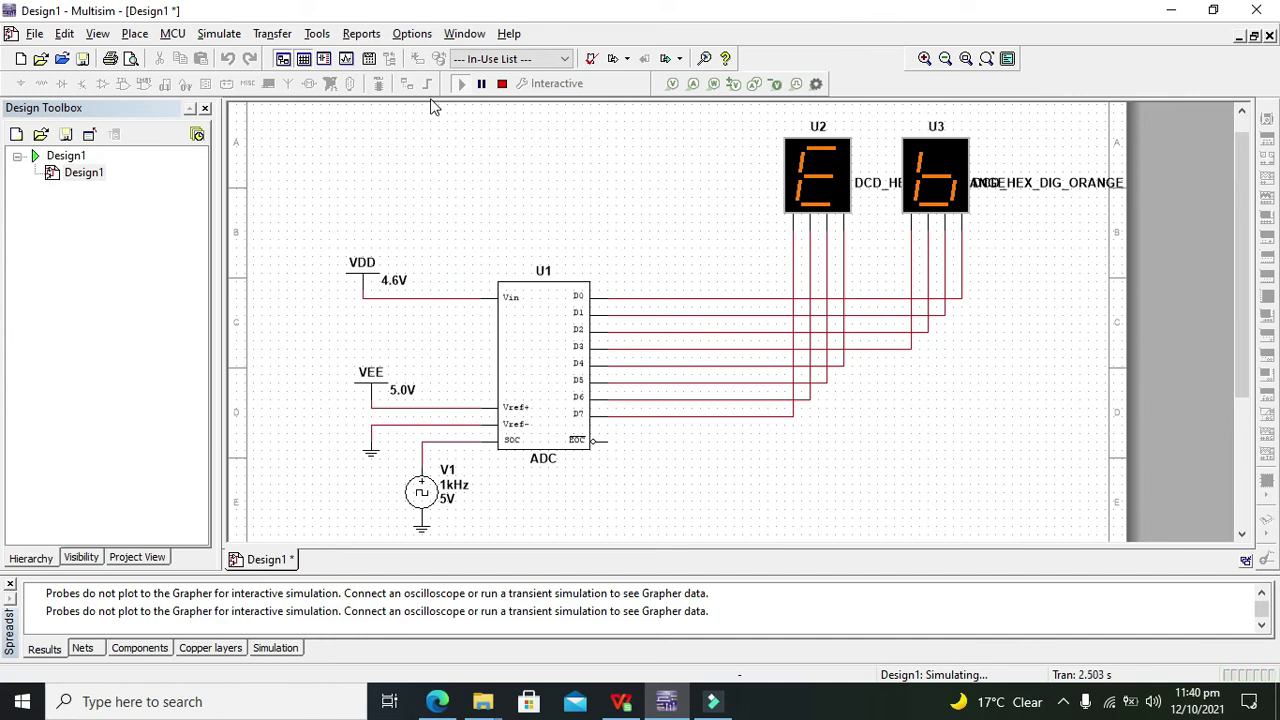
Stop the simulation, change VDD from 4.6 V to 4.1 V, and rerun it so the displays read d1.
click(502, 84)
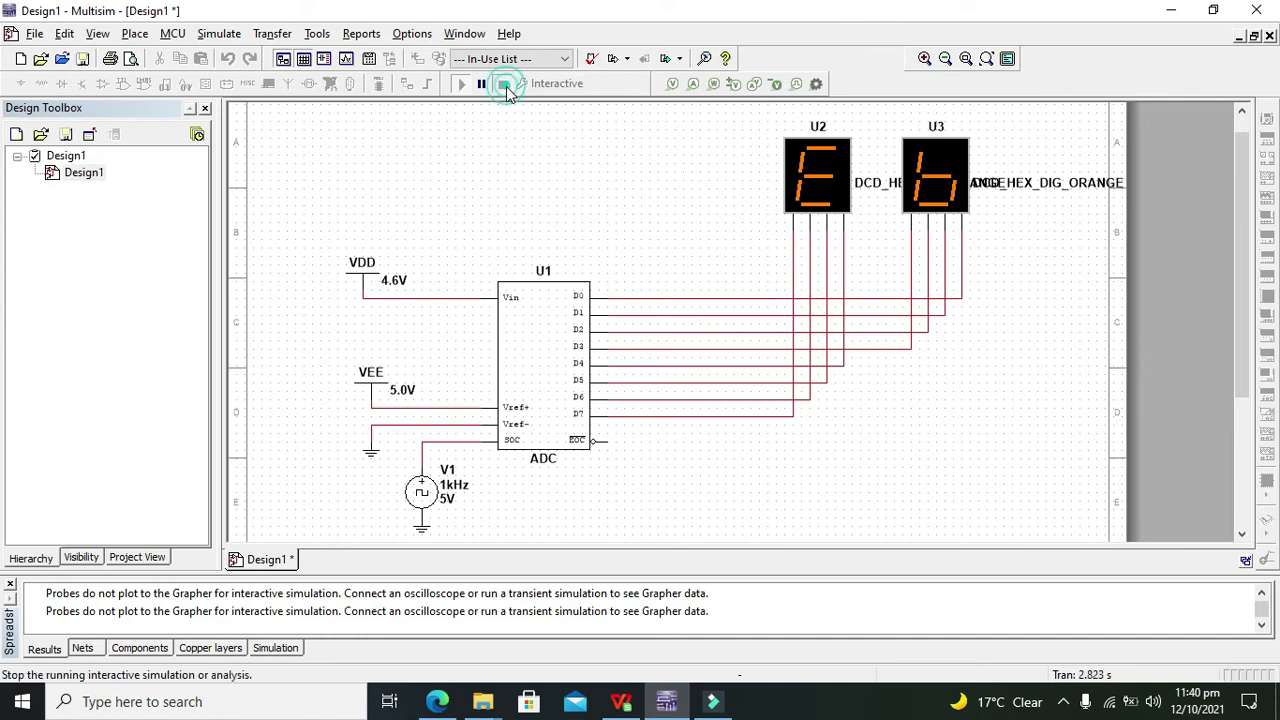
double_click(365, 283)
double_click(650, 193)
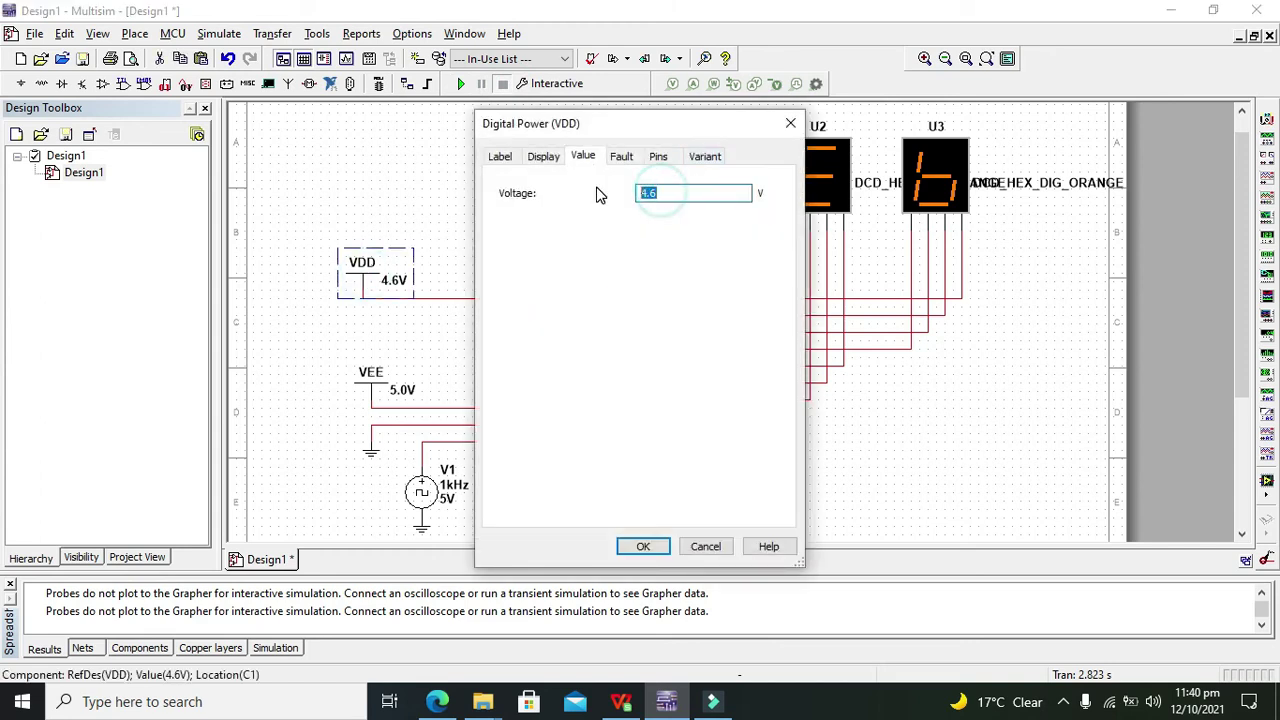
text(4.)
click(641, 545)
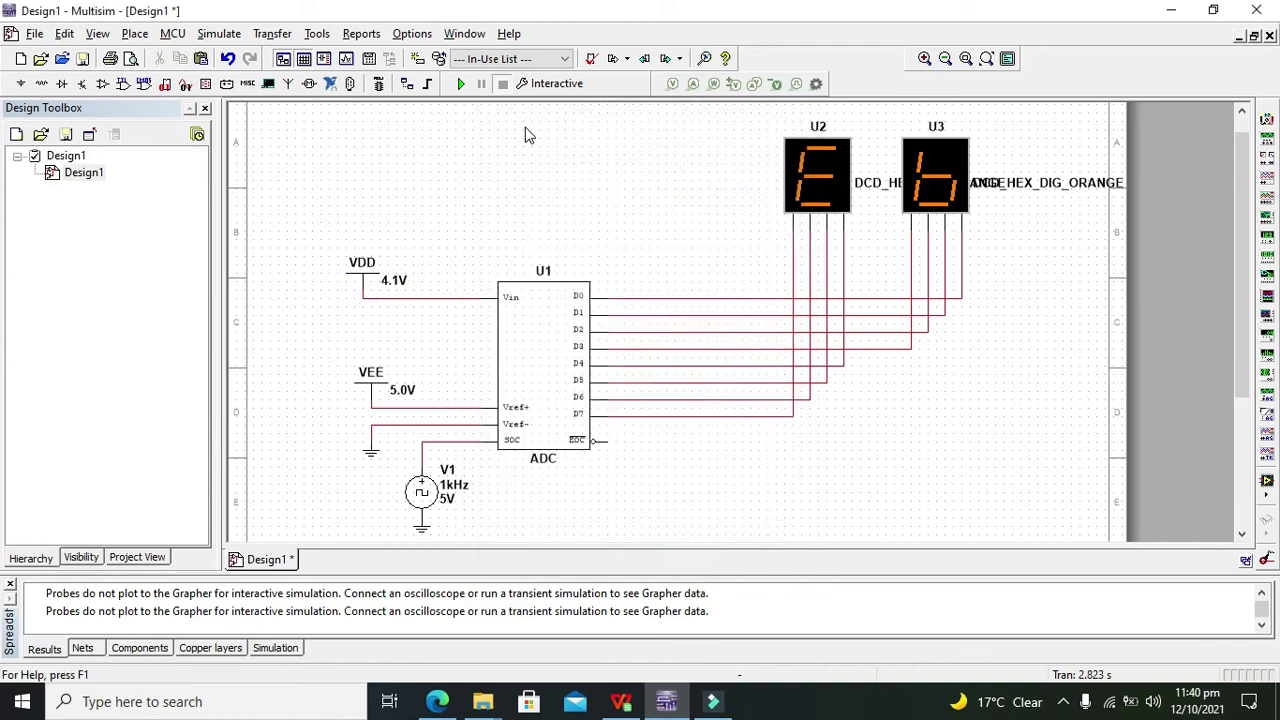
click(460, 85)
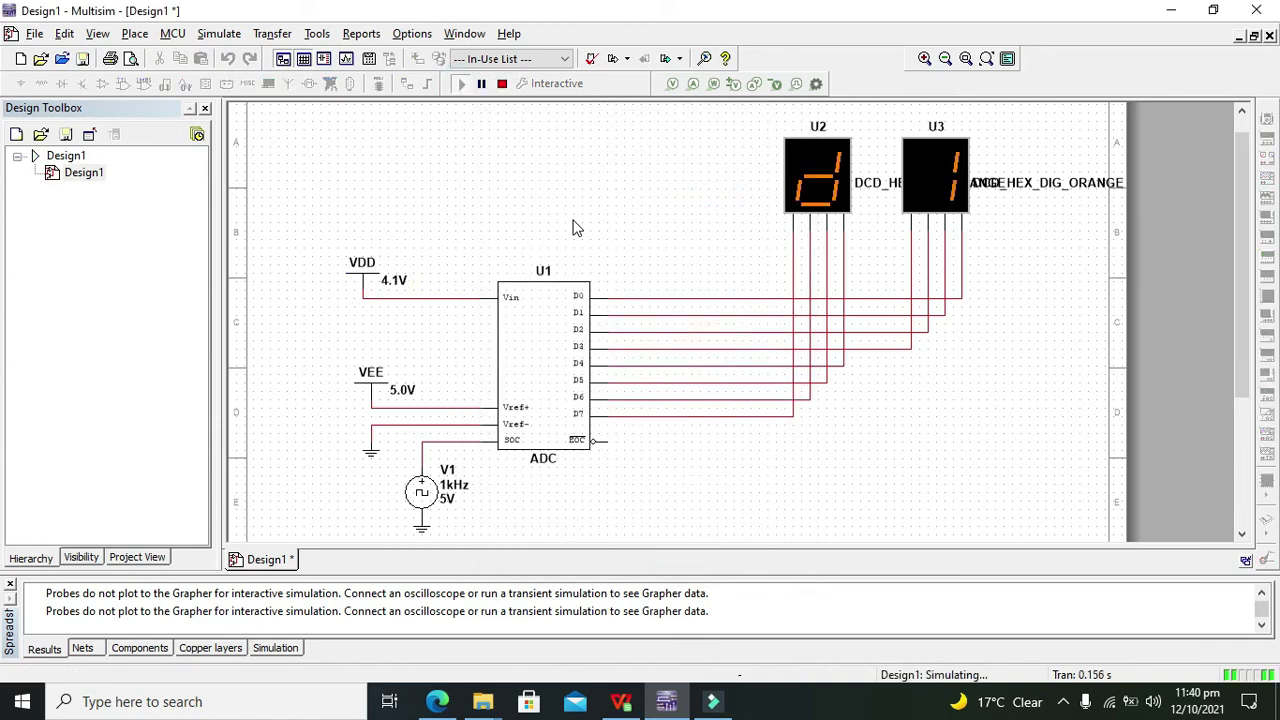